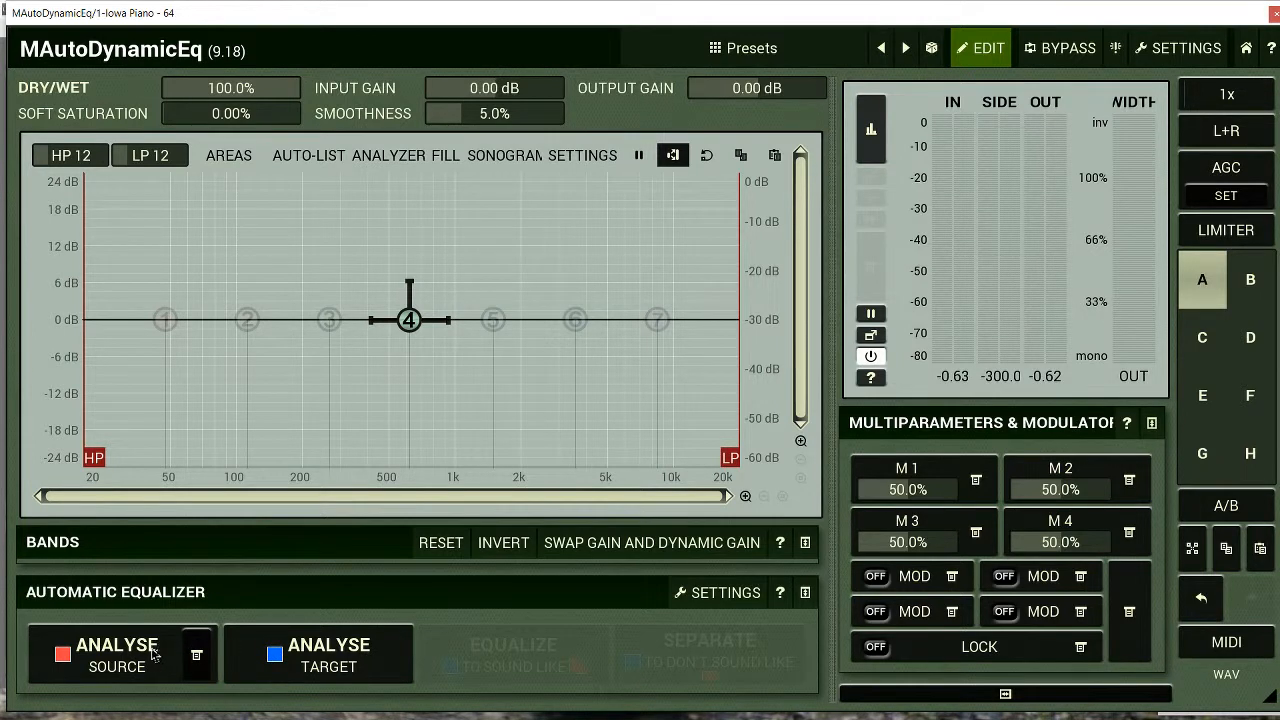
Analyse Song of Cool.wav as the source, from the practice electronica album folder inside Finished Tracks for sample chopping
click(196, 654)
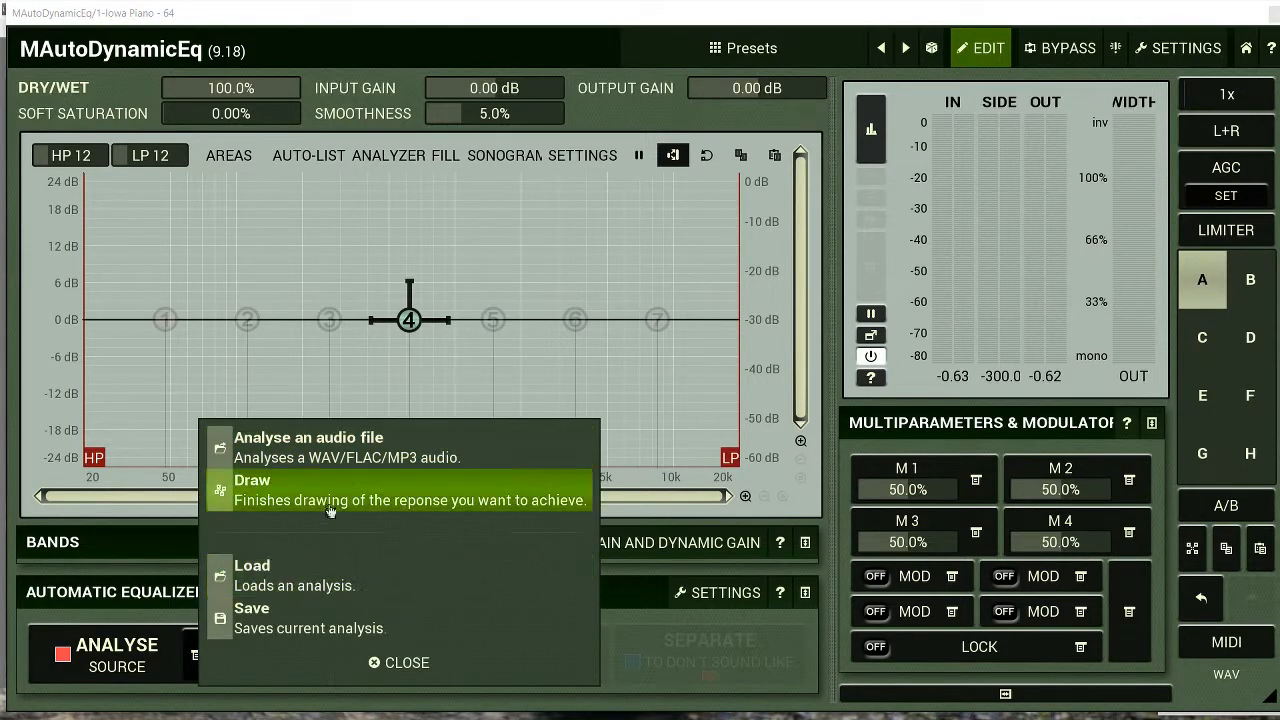
click(378, 445)
click(401, 241)
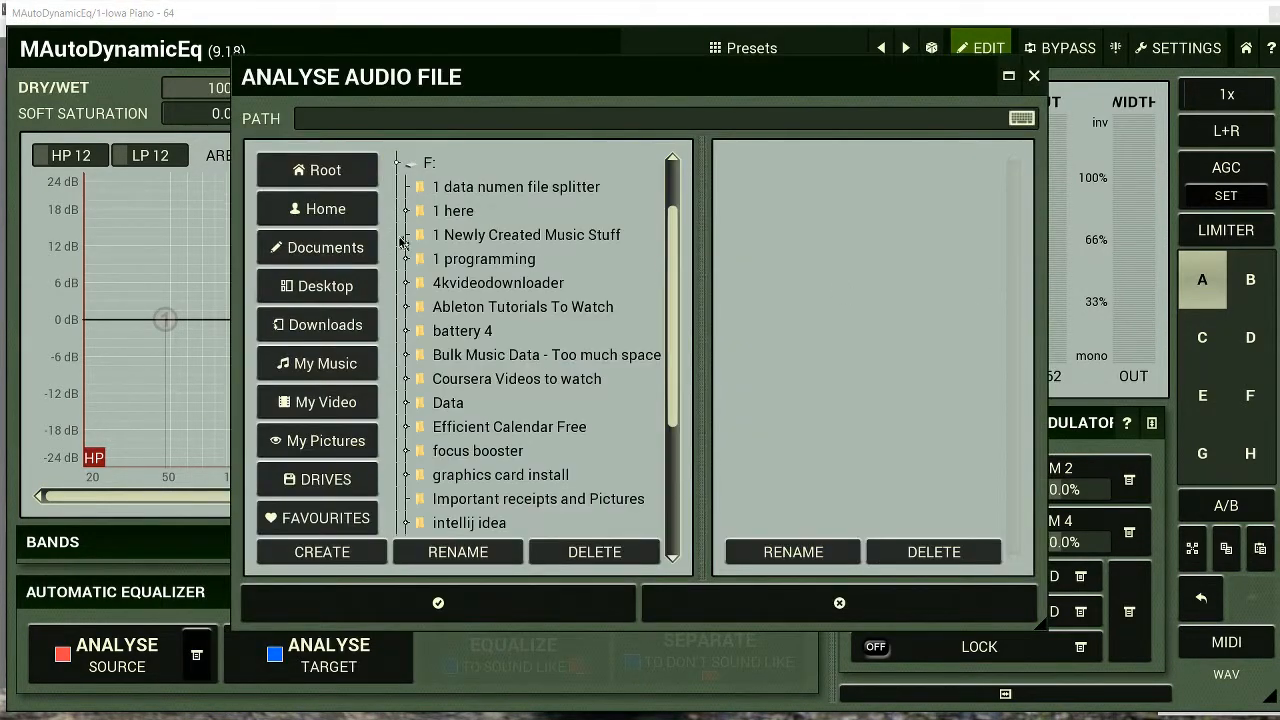
click(417, 360)
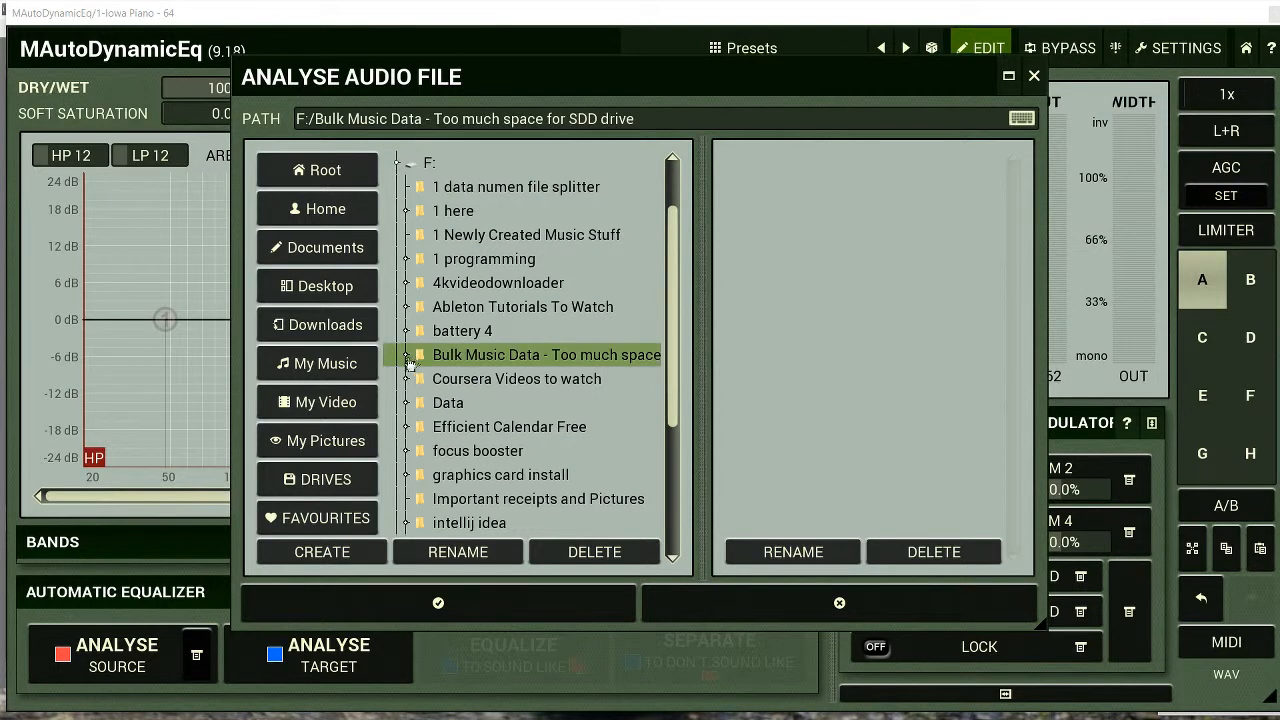
click(414, 360)
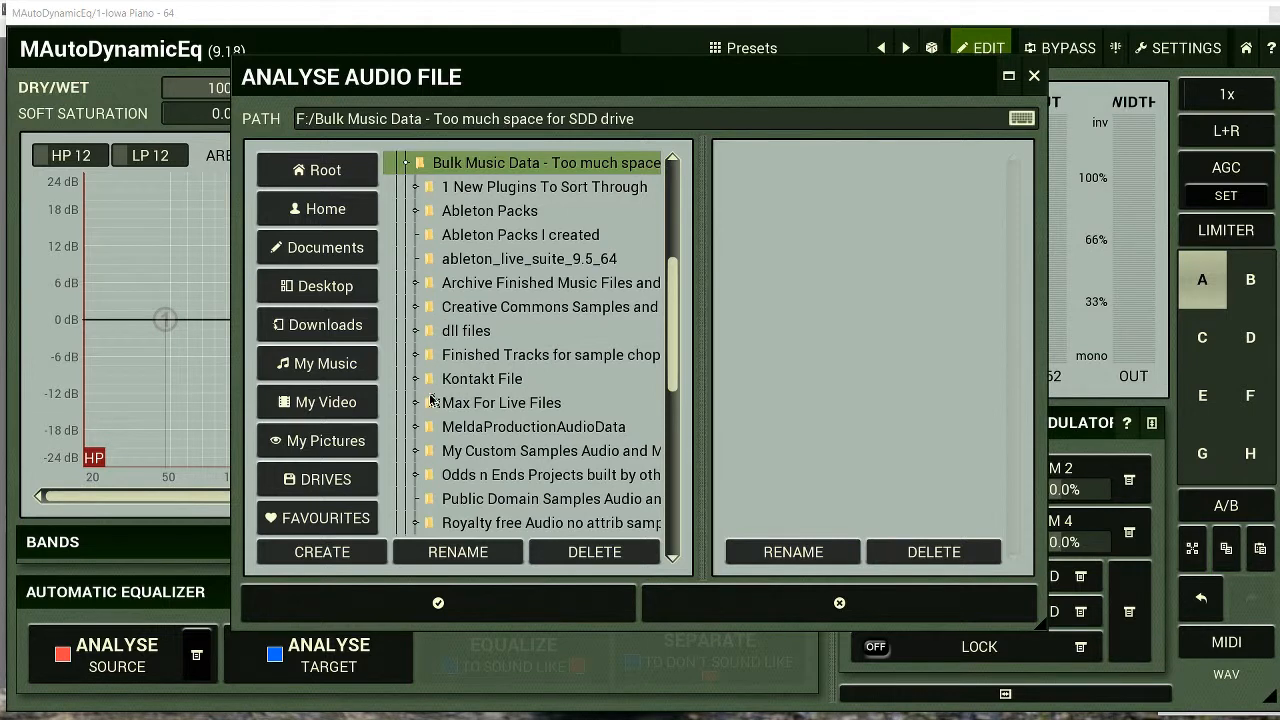
click(418, 358)
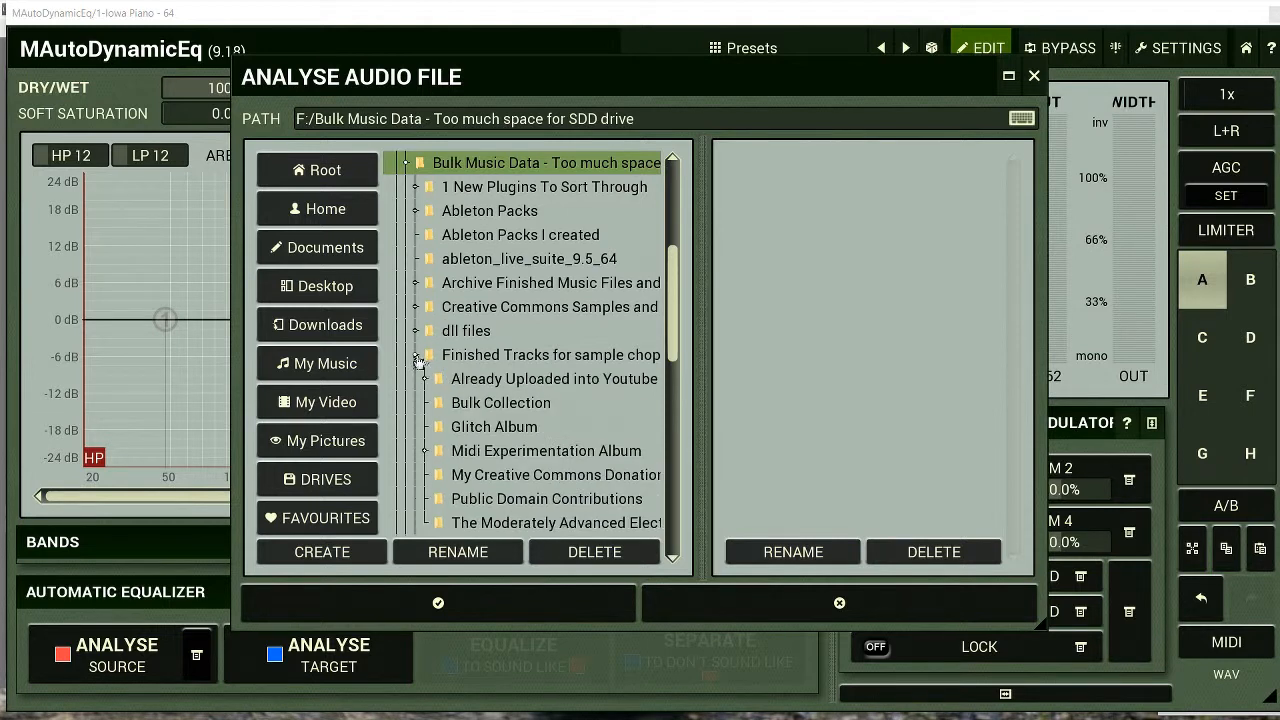
click(425, 380)
click(482, 402)
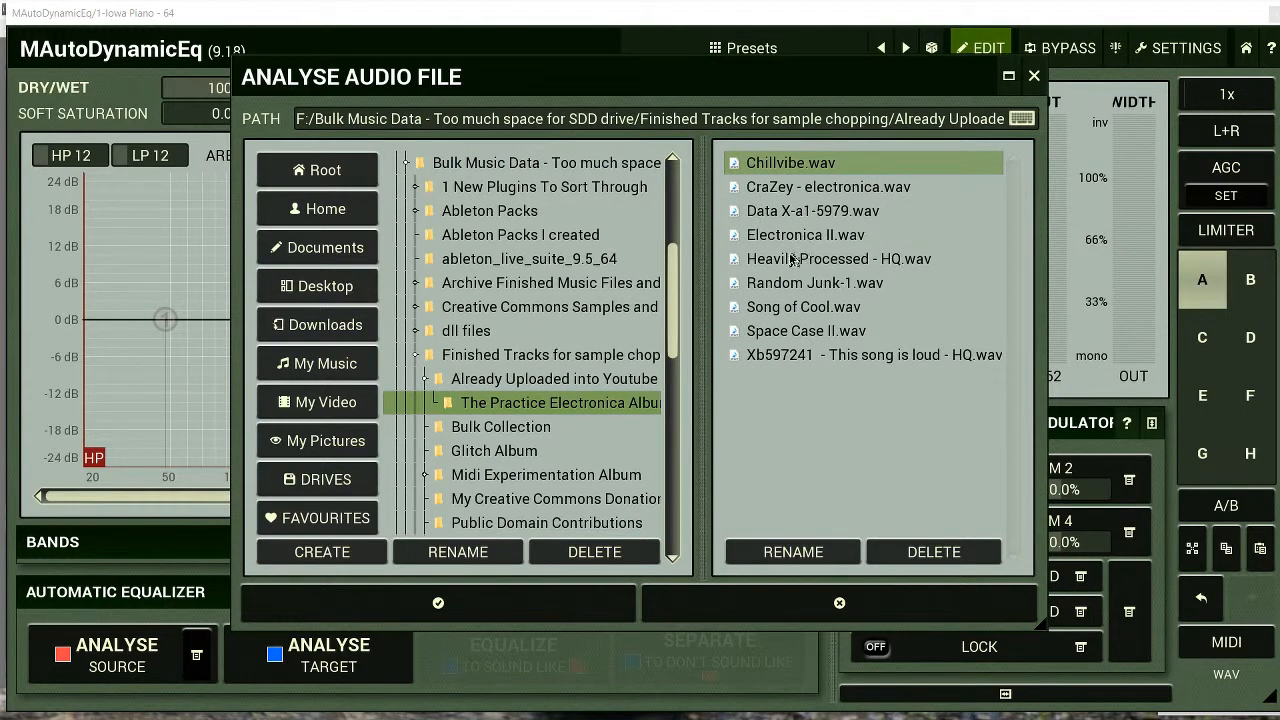
click(800, 307)
click(460, 600)
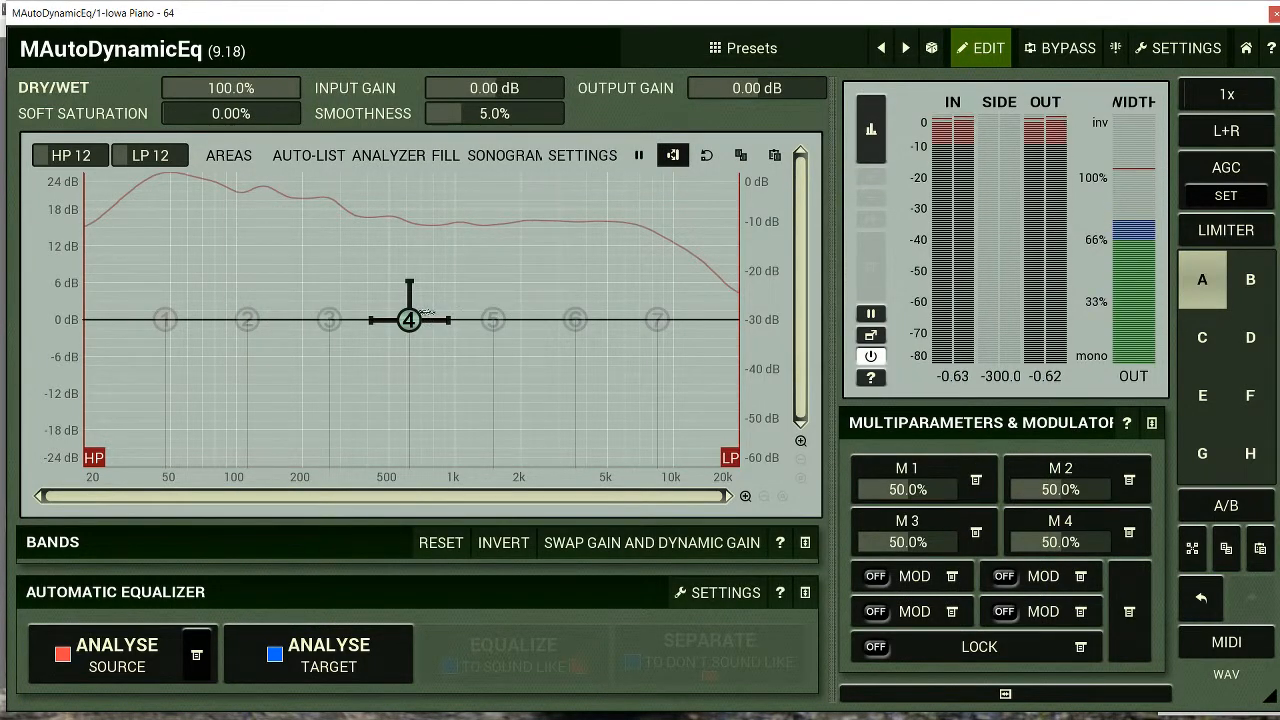
Analyse the playing piano track as the target and equalize it to sound like the source
click(342, 648)
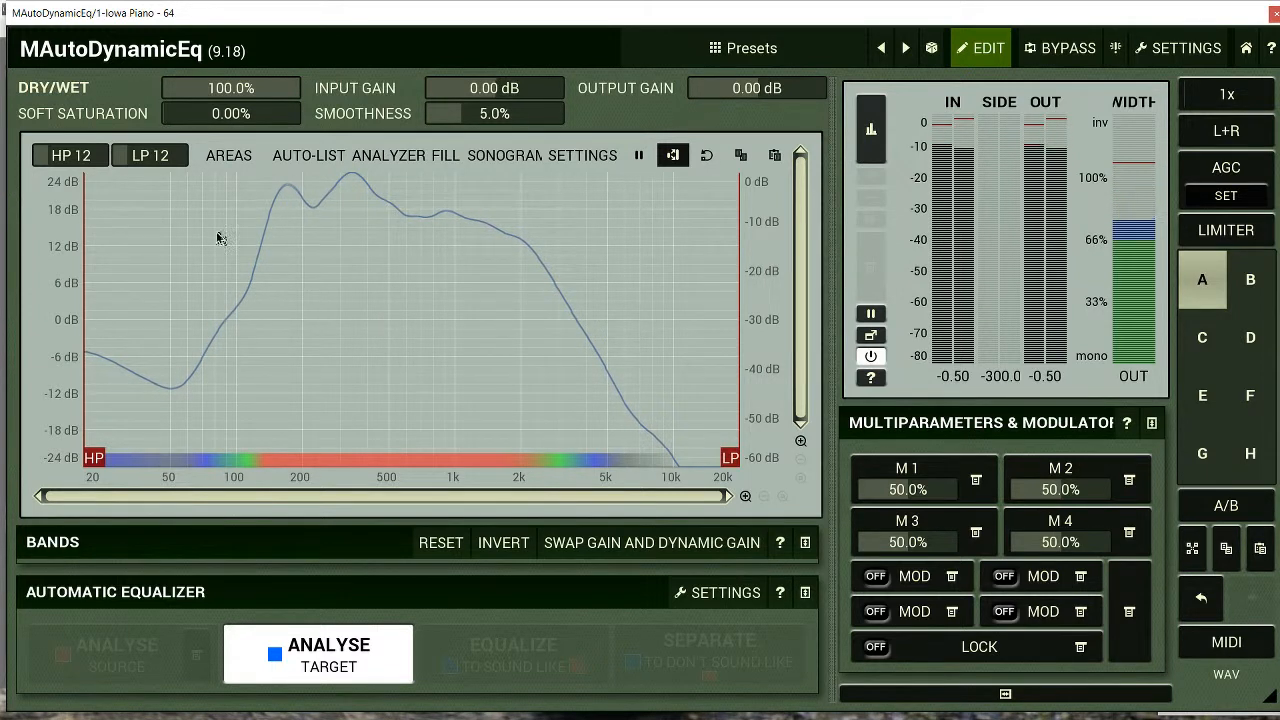
click(334, 657)
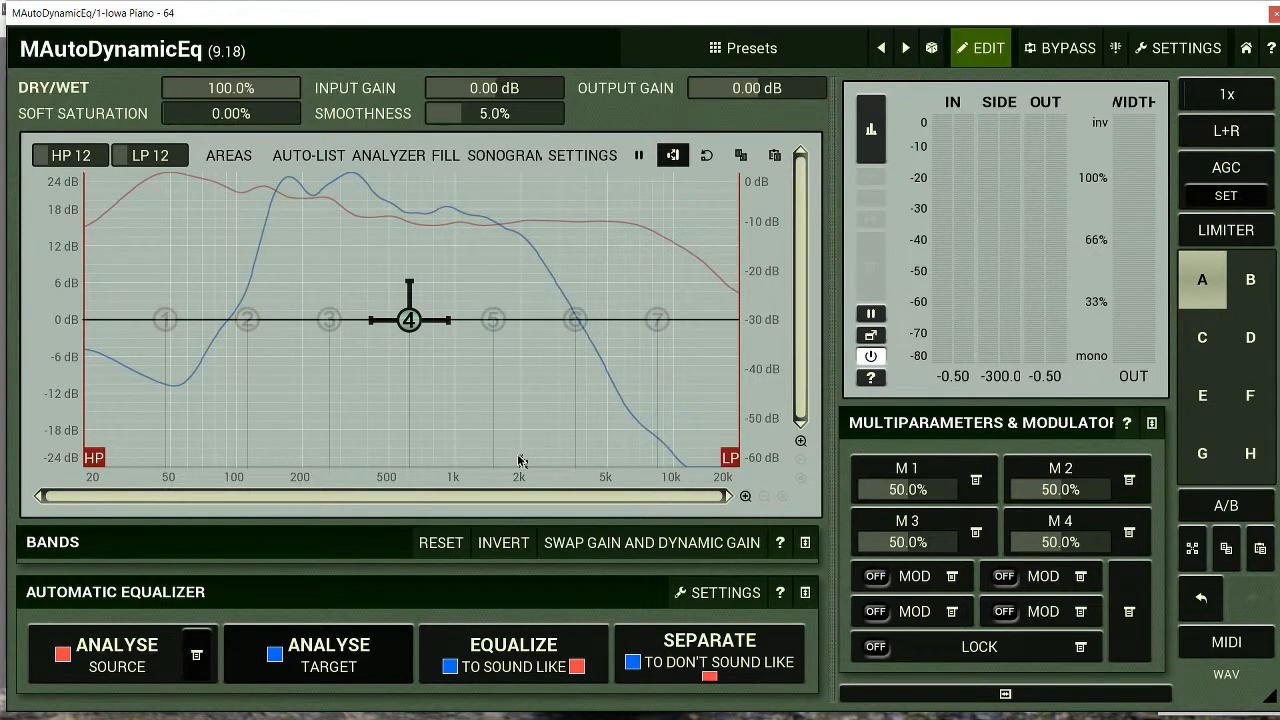
click(528, 648)
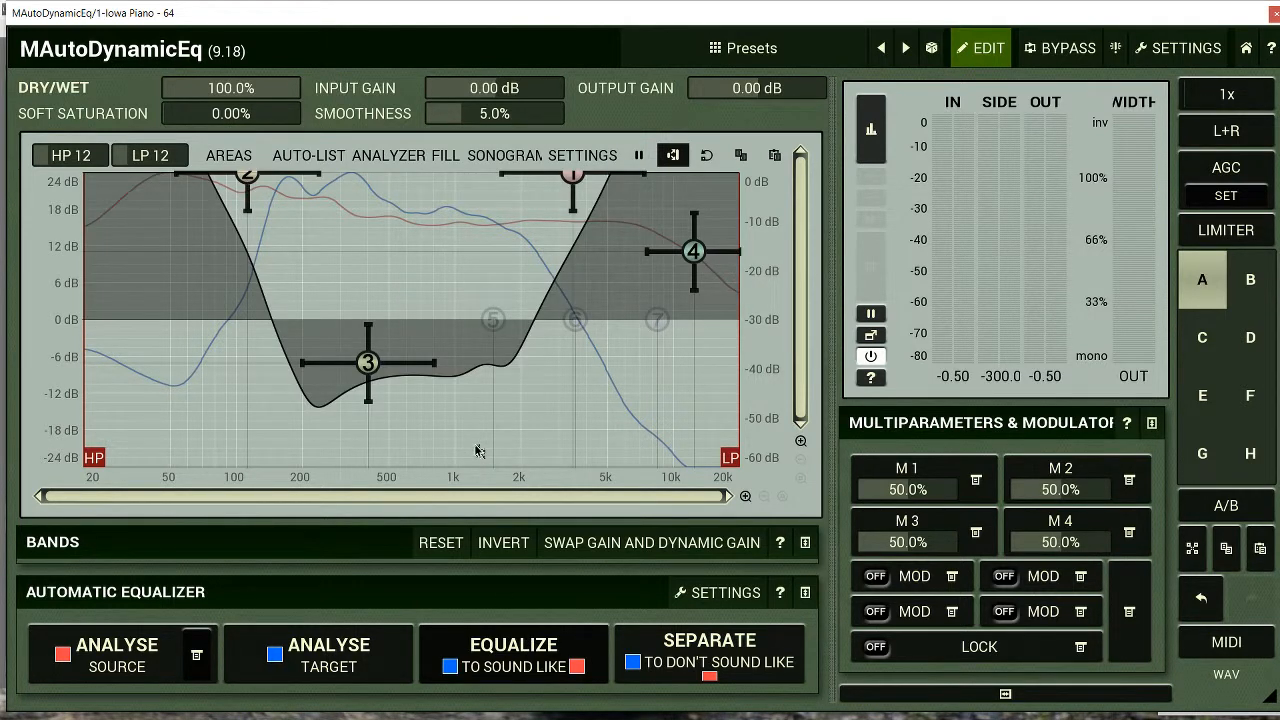
Play the equalized track and raise the output gain to +4.99 dB and the input gain to +5.47 dB
key(space)
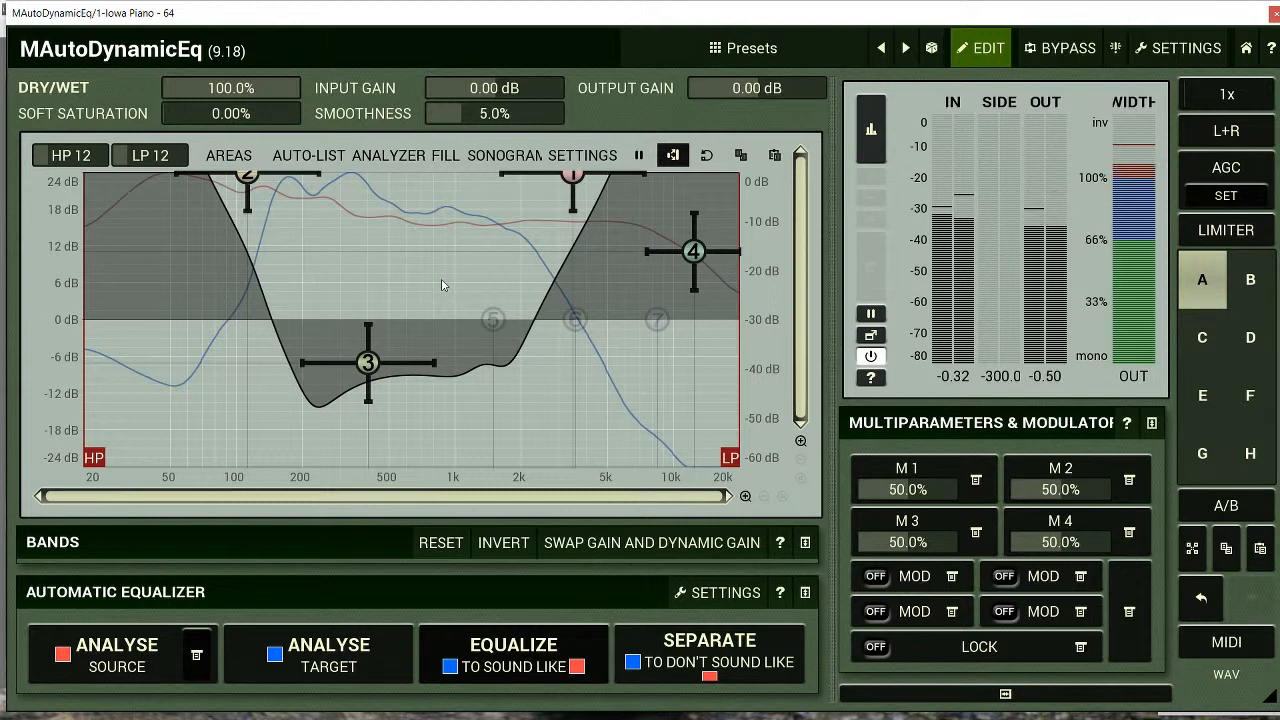
mouse_move(749, 89)
mouse_down()
mouse_move(772, 89)
mouse_move(736, 88)
mouse_up()
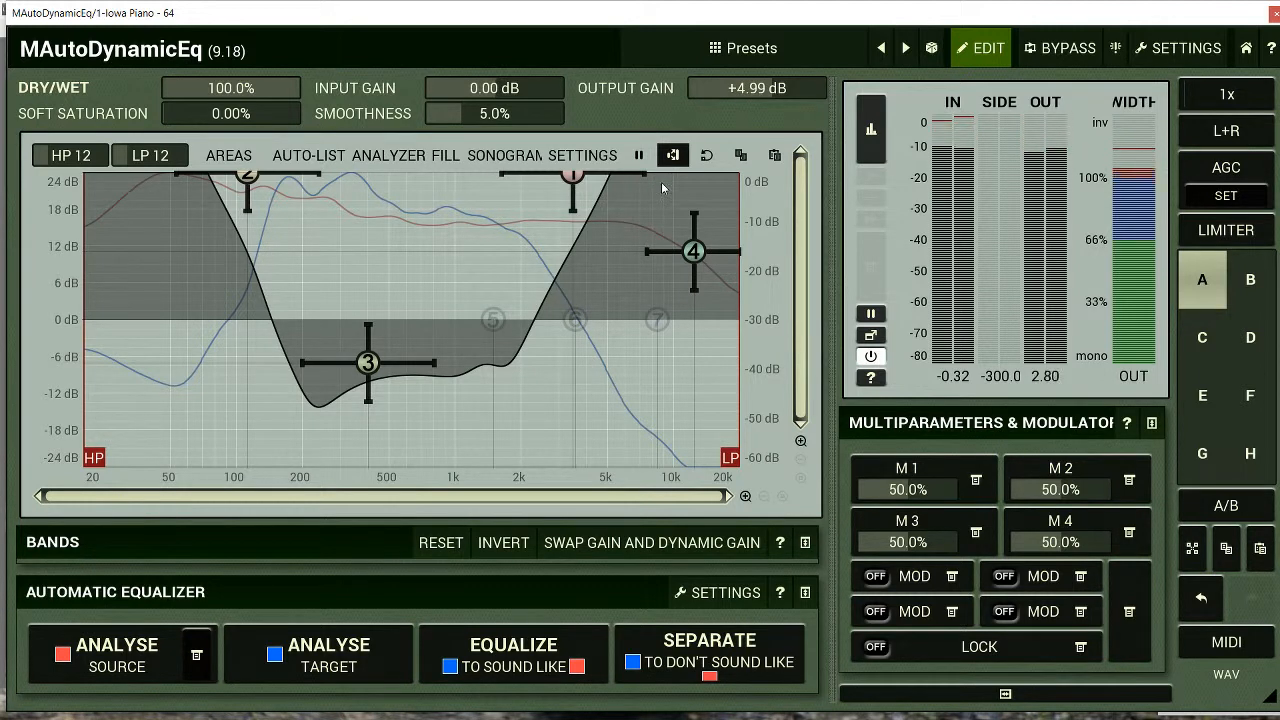
drag(512, 90, 513, 97)
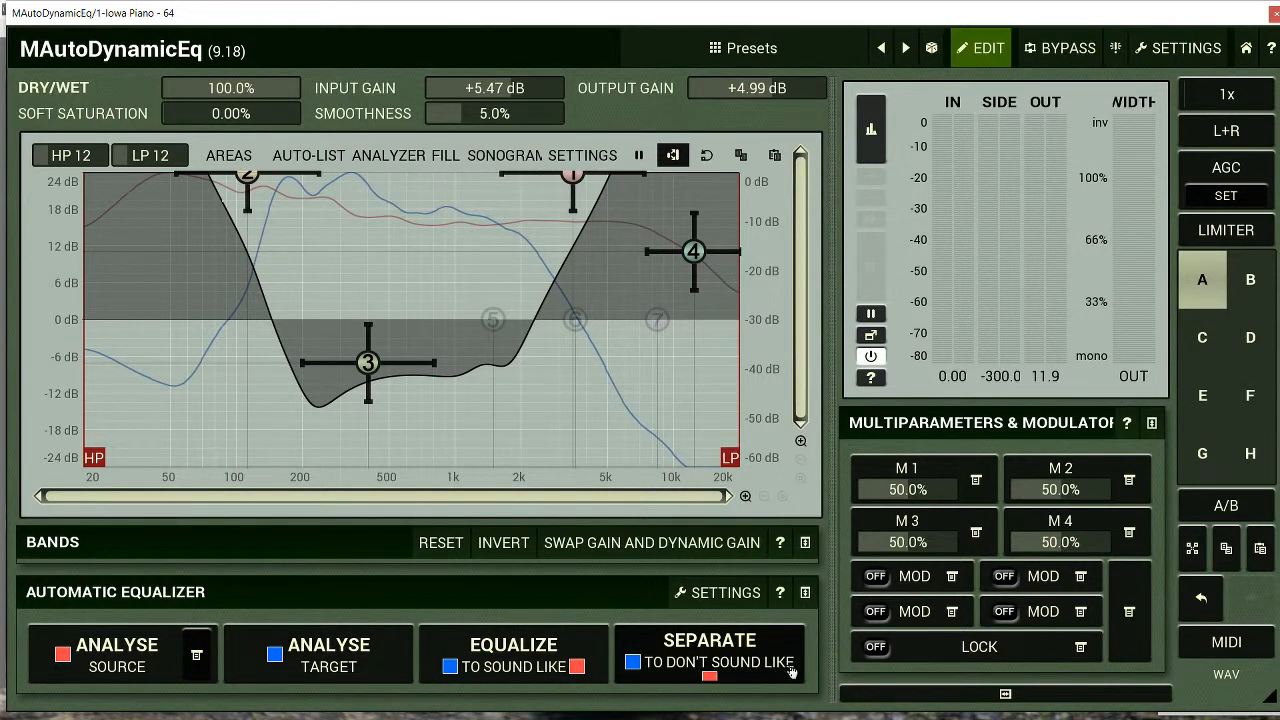
Separate the target so it does not sound like the source, and audition the resulting curve
click(712, 640)
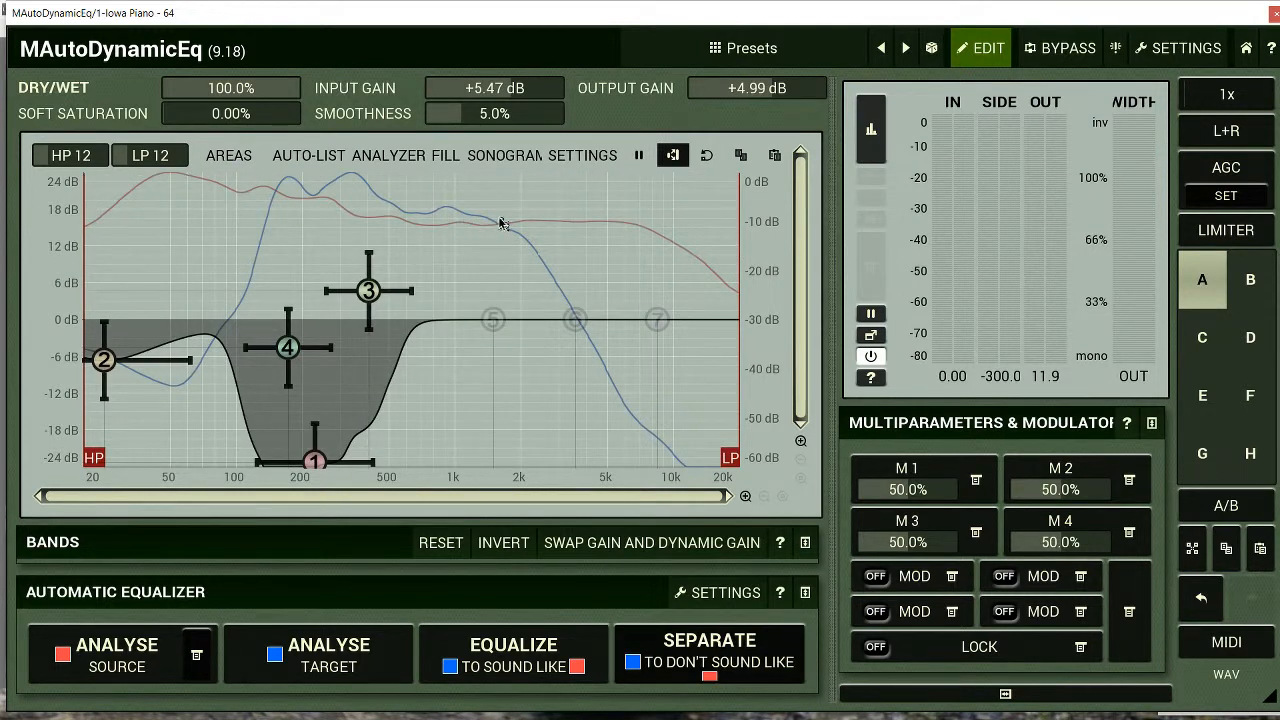
key(space)
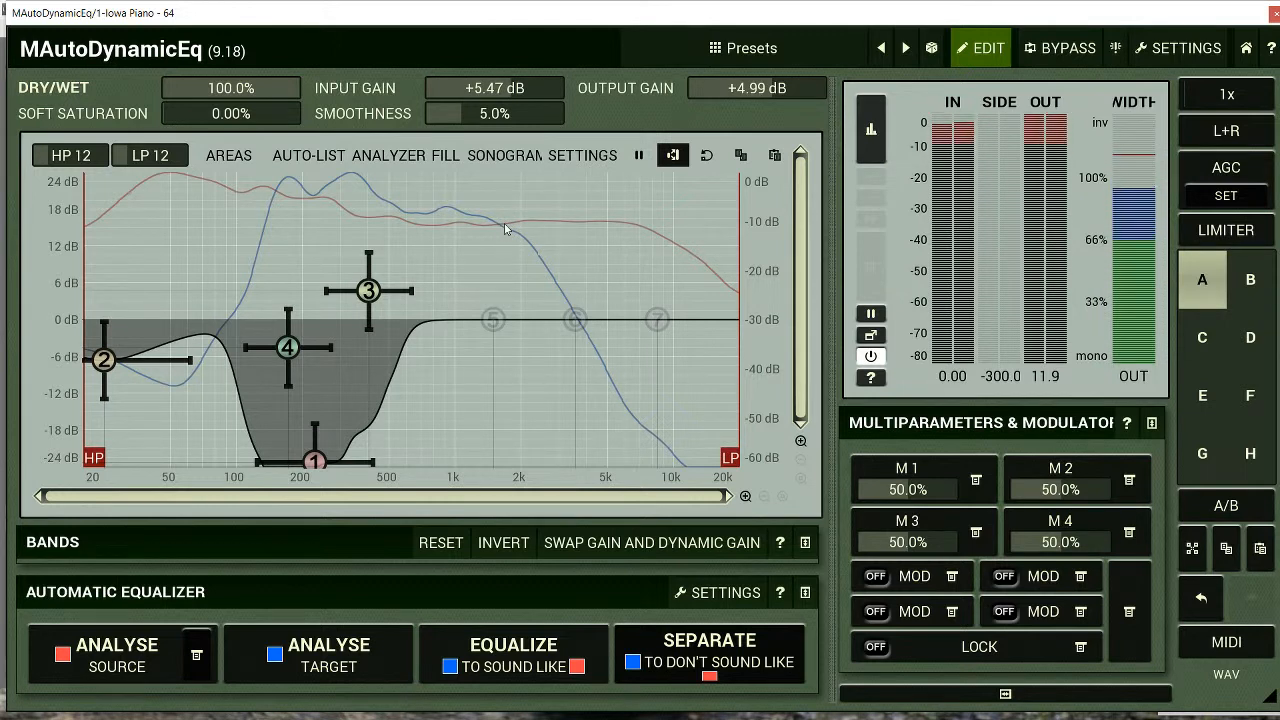
key(space)
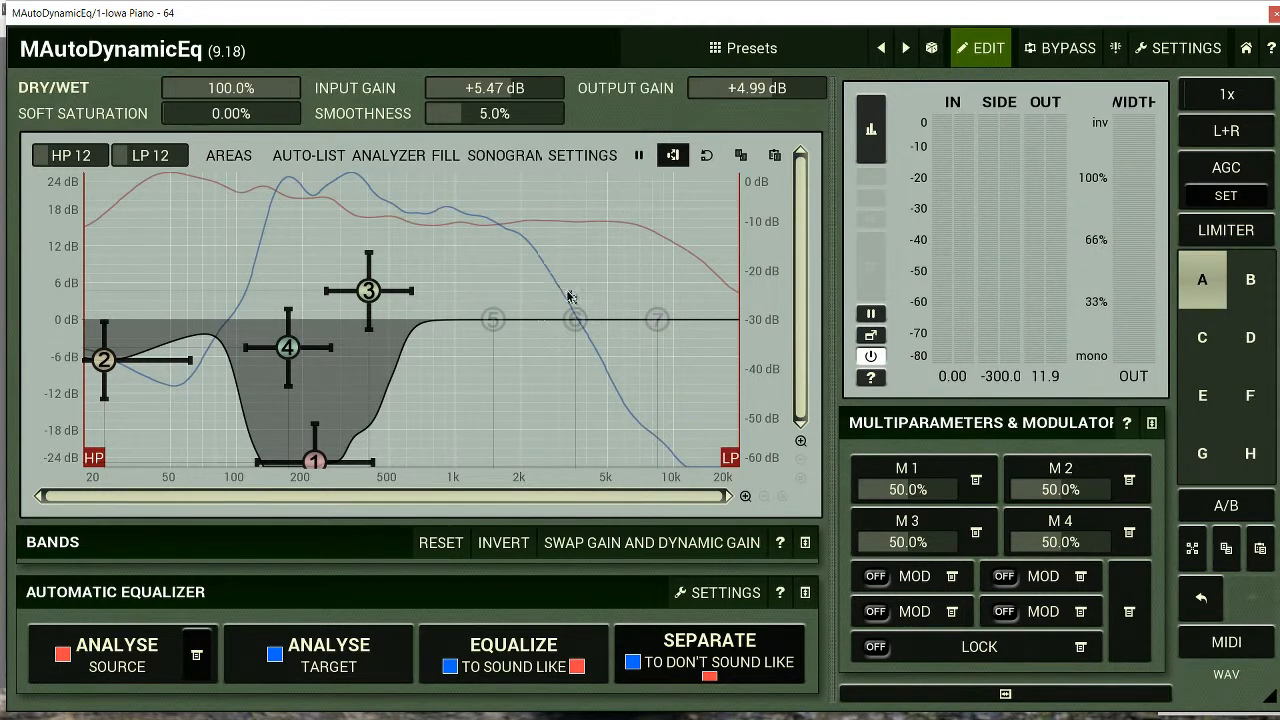
Invert the separation curve's bands and audition the result
click(497, 549)
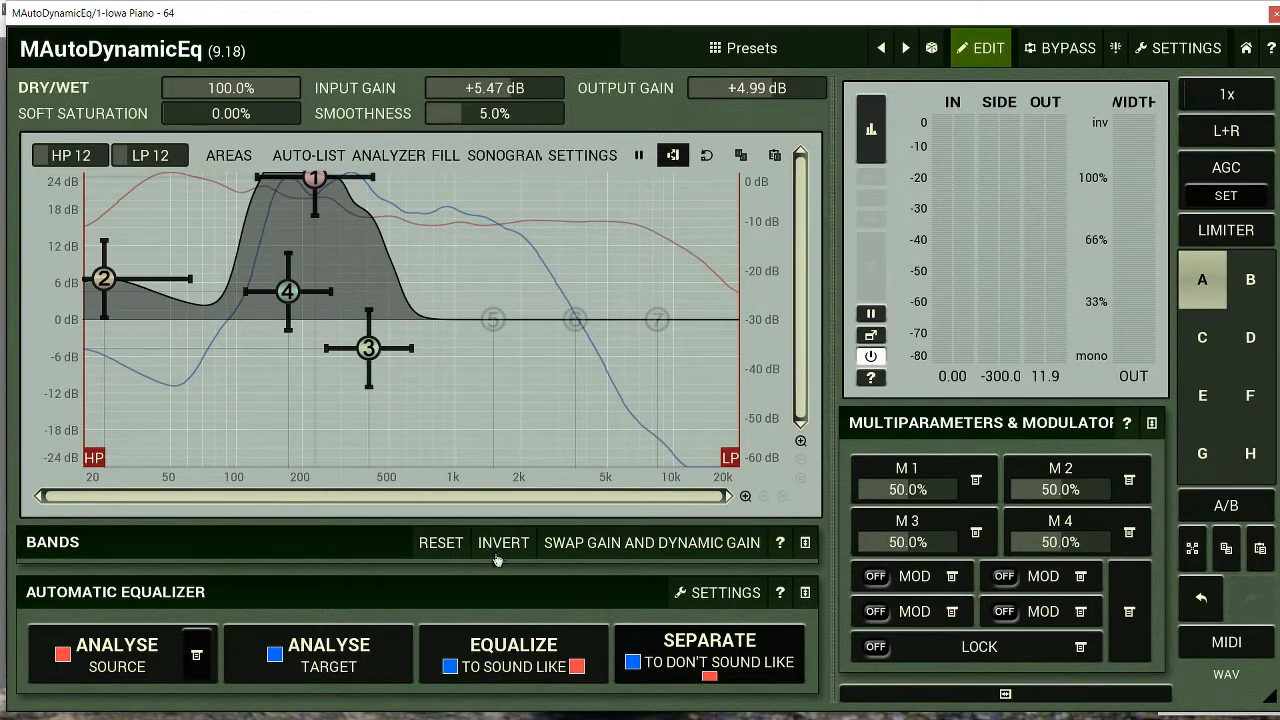
key(space)
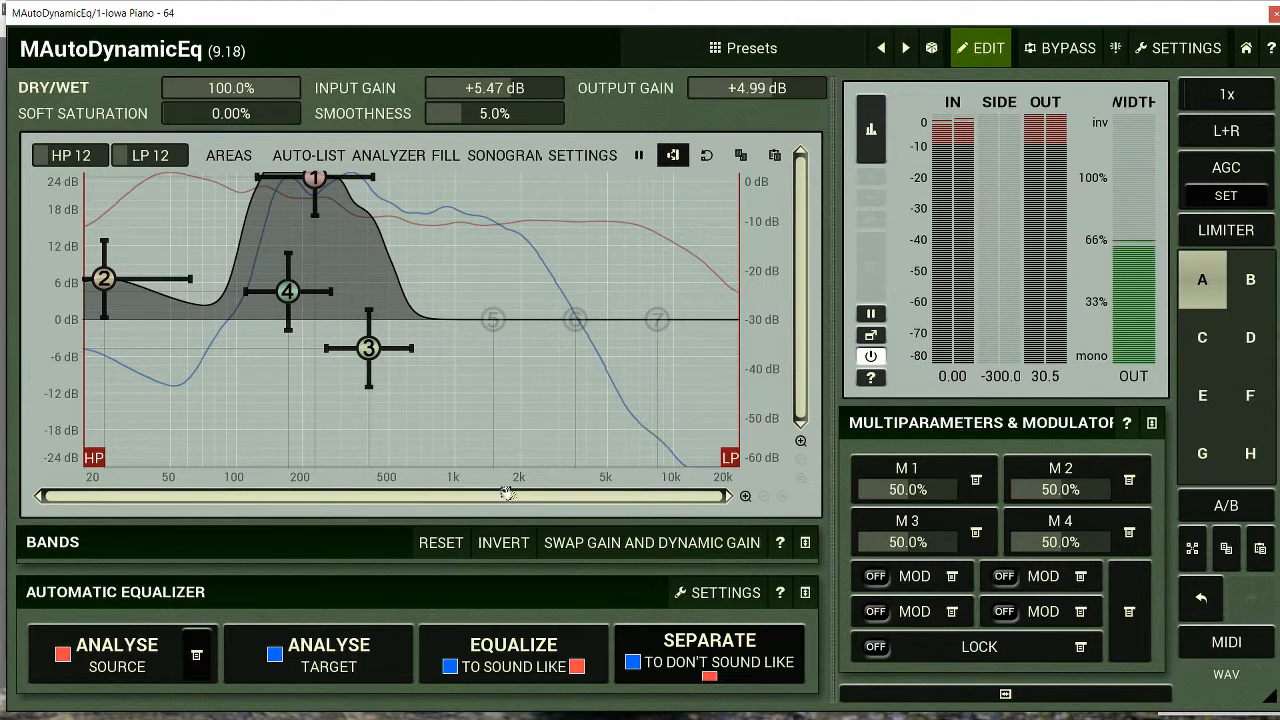
key(space)
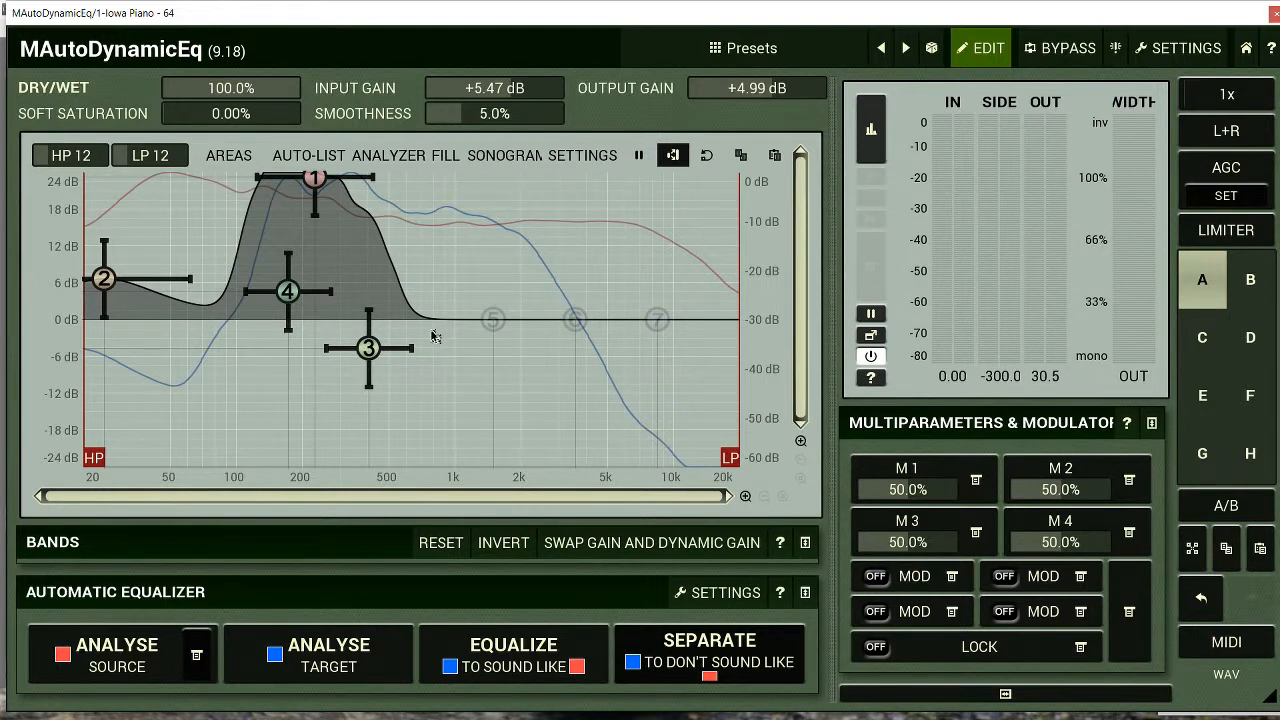
Set oversampling to 2x and recompute the curve that separates the target from the source
click(1228, 94)
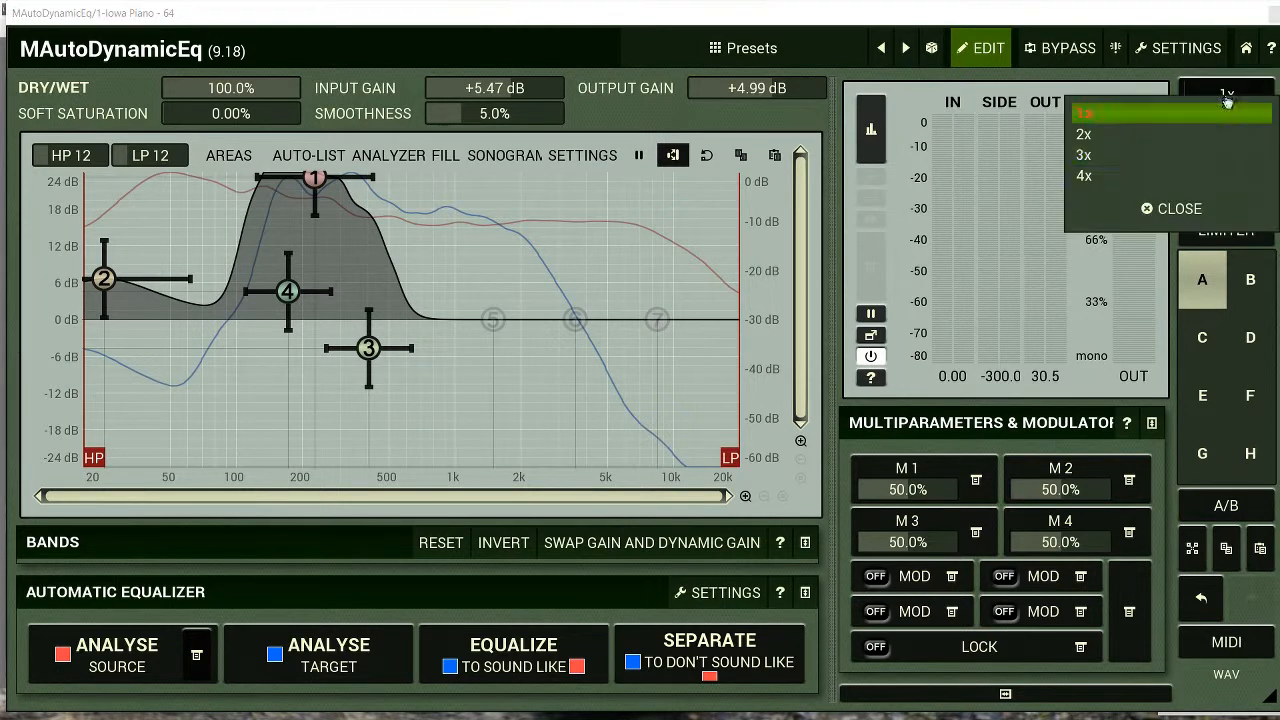
click(1090, 131)
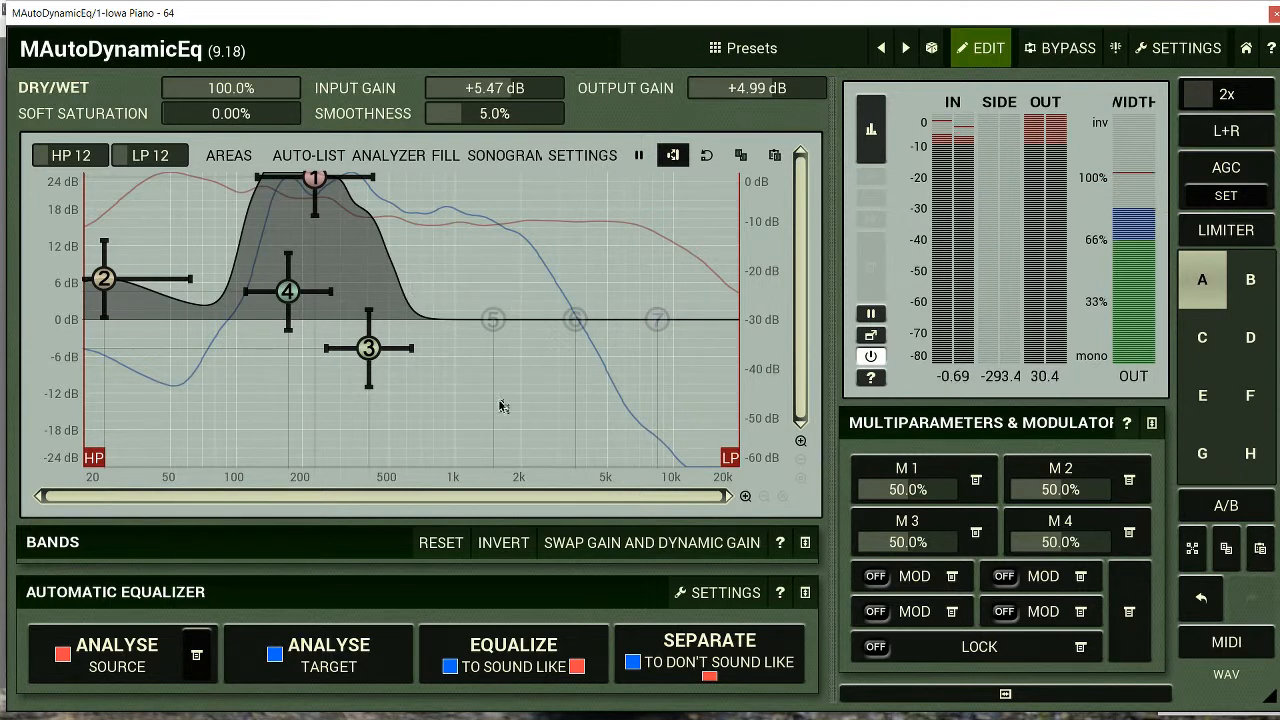
click(702, 652)
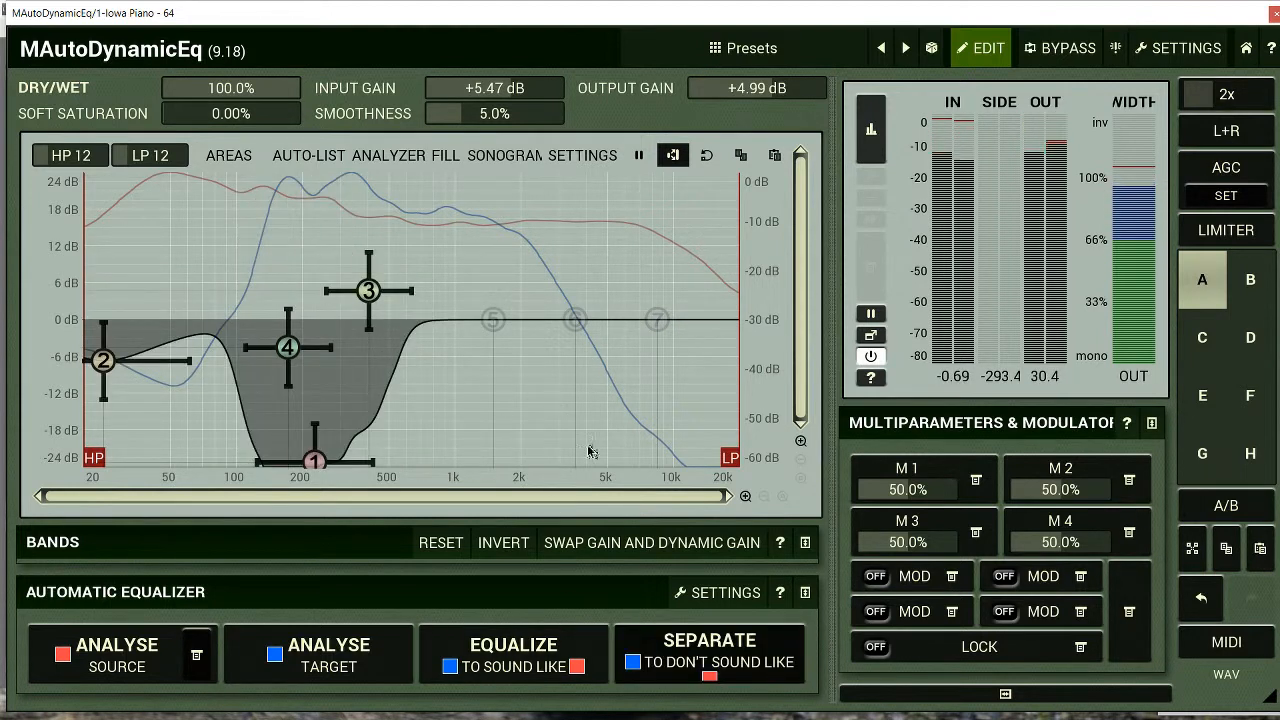
Analyse the playing target again and equalize it to sound like the source
click(354, 660)
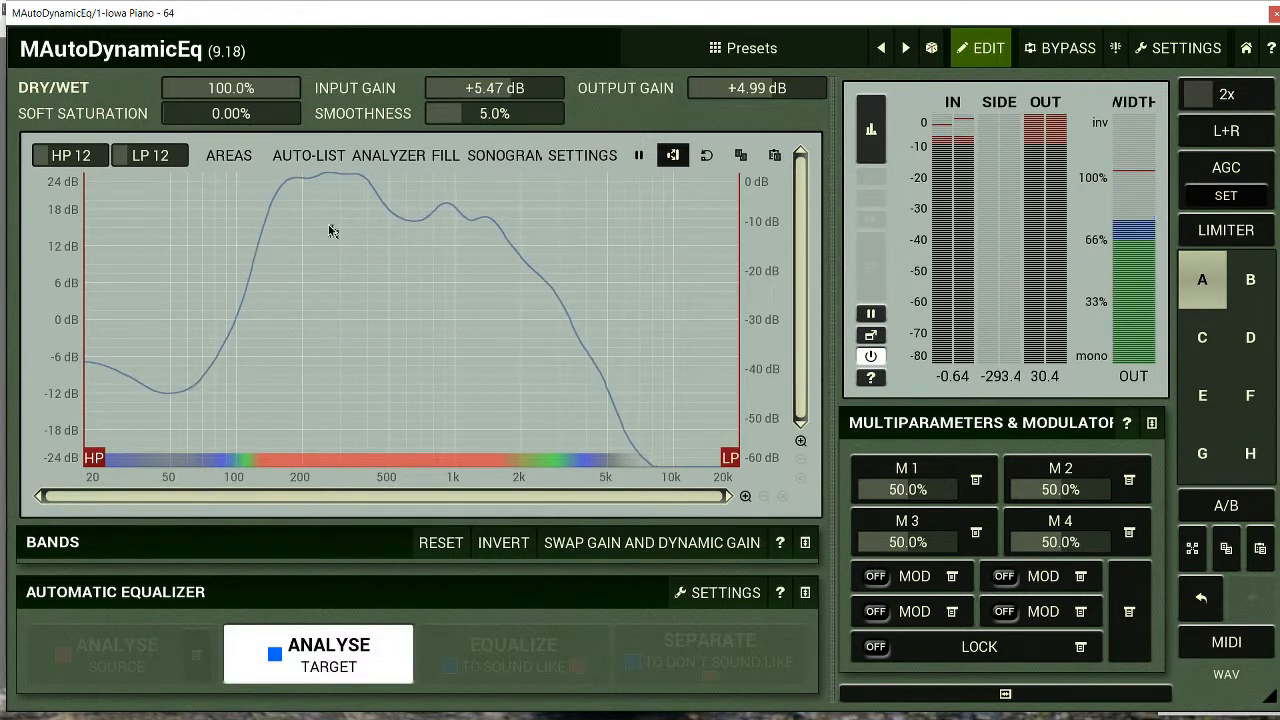
click(318, 660)
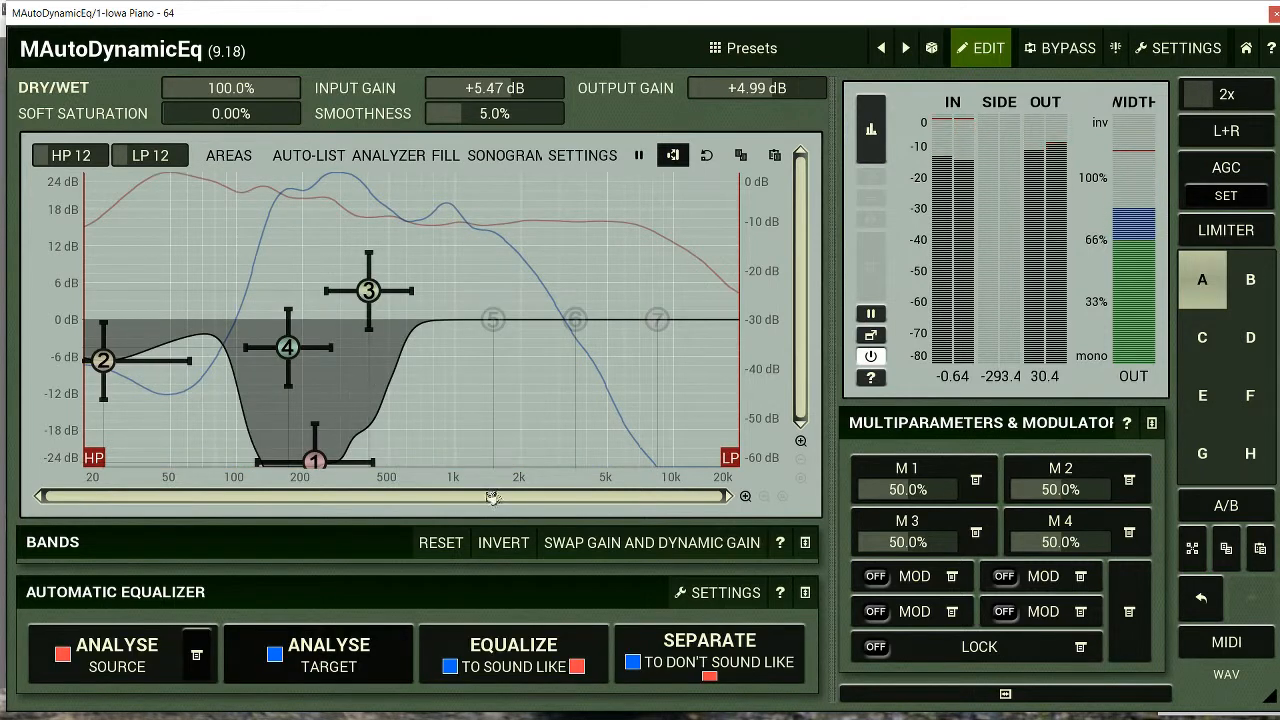
click(520, 648)
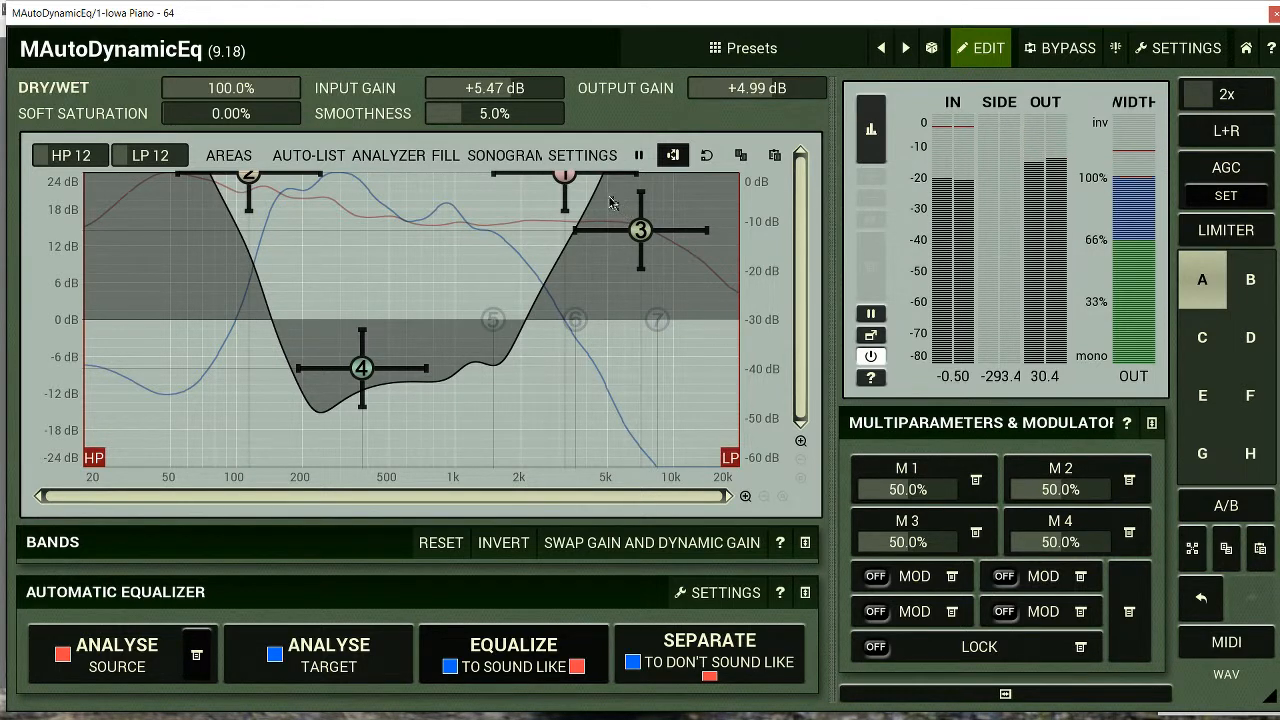
Lower band 3 to about -9 dB, band 1 to about +18 dB, and band 2 to about +18 dB near 70 Hz
drag(640, 230, 651, 374)
drag(564, 175, 555, 233)
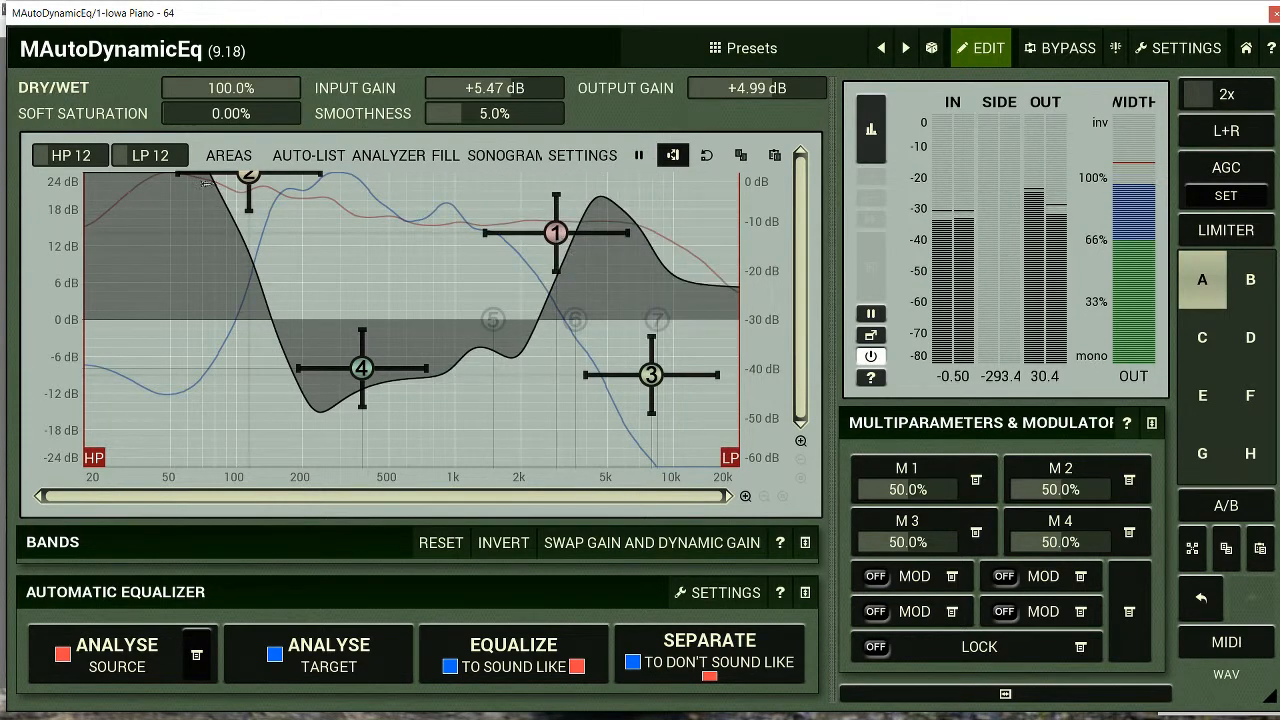
drag(248, 176, 204, 212)
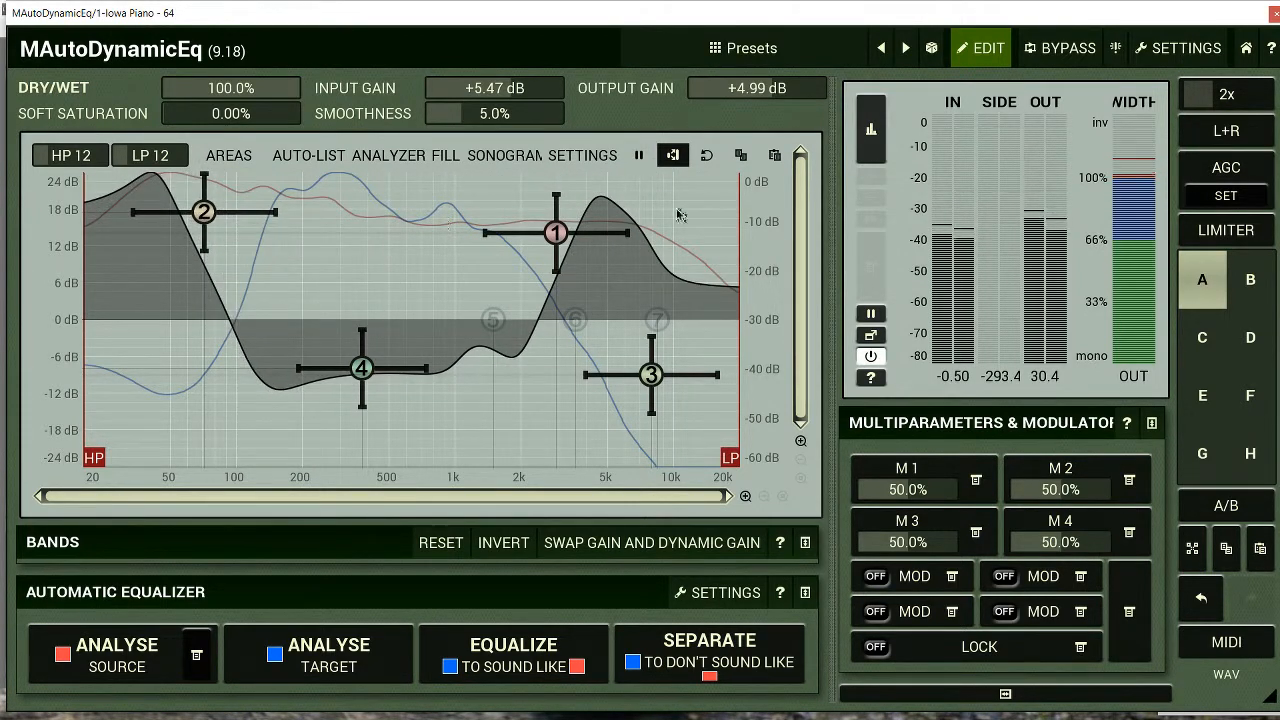
mouse_move(555, 233)
mouse_down()
mouse_move(543, 223)
mouse_move(561, 210)
mouse_up()
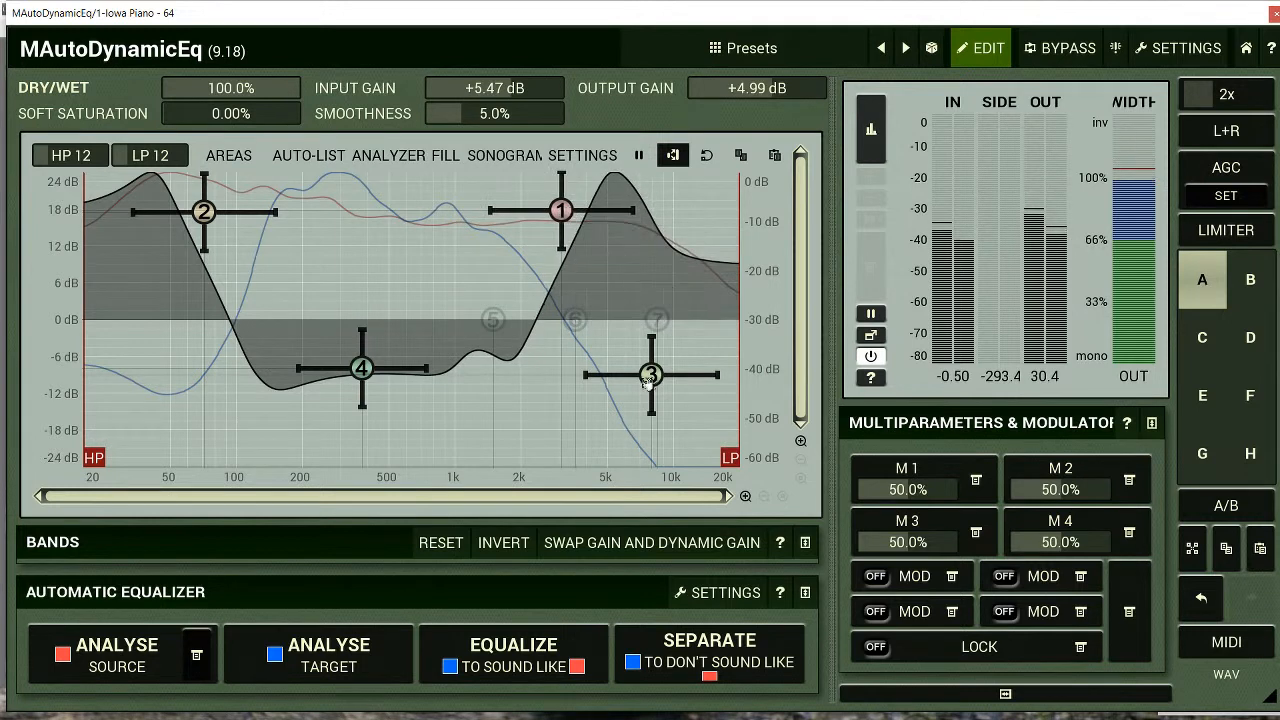
Move band 3 to about +2 dB near 12 kHz and raise band 1 to about +22 dB near 2.8 kHz
drag(647, 385, 687, 351)
drag(561, 211, 558, 217)
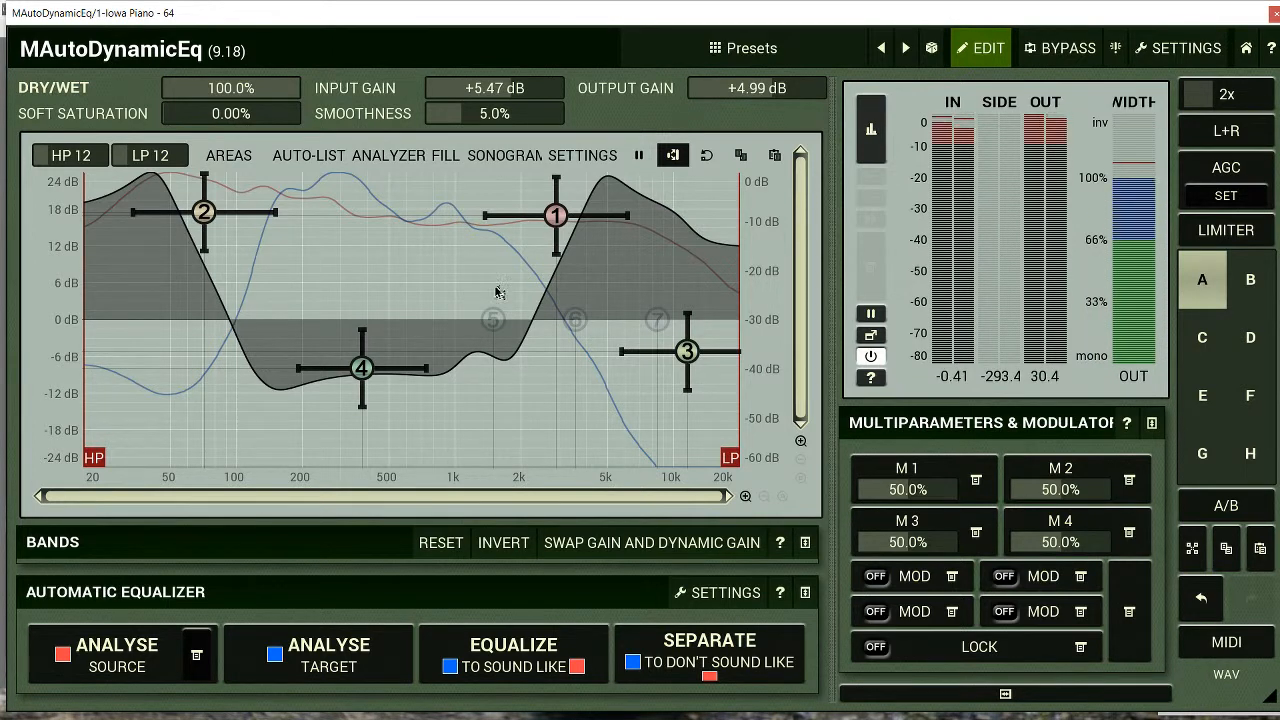
drag(550, 213, 550, 183)
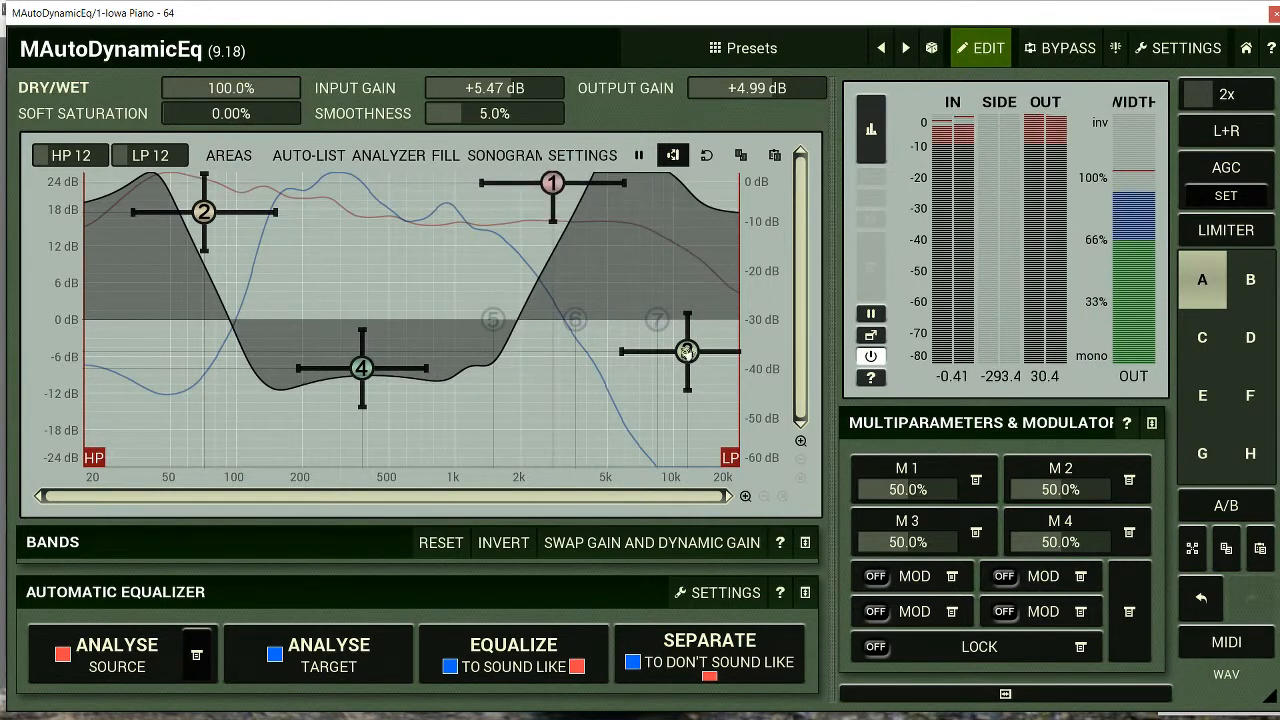
drag(687, 351, 687, 306)
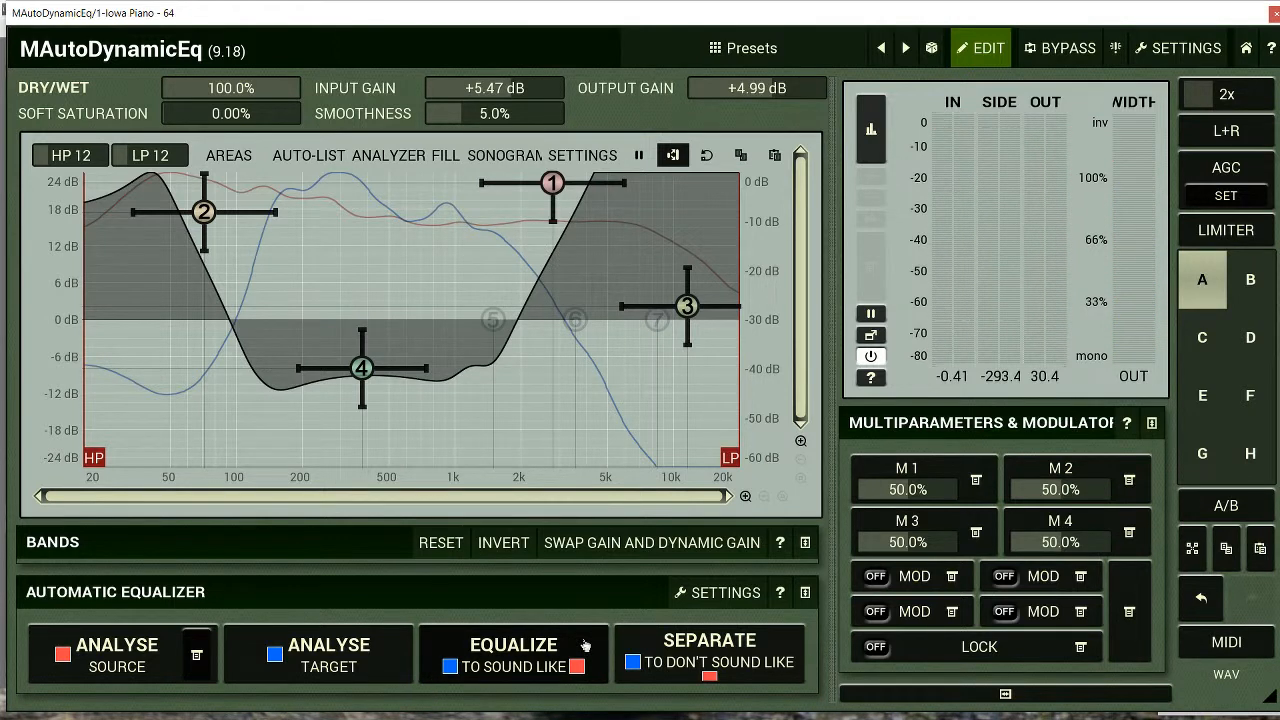
Equalize the target to the source afresh, replacing the manual band adjustments, and invert the bands
click(539, 642)
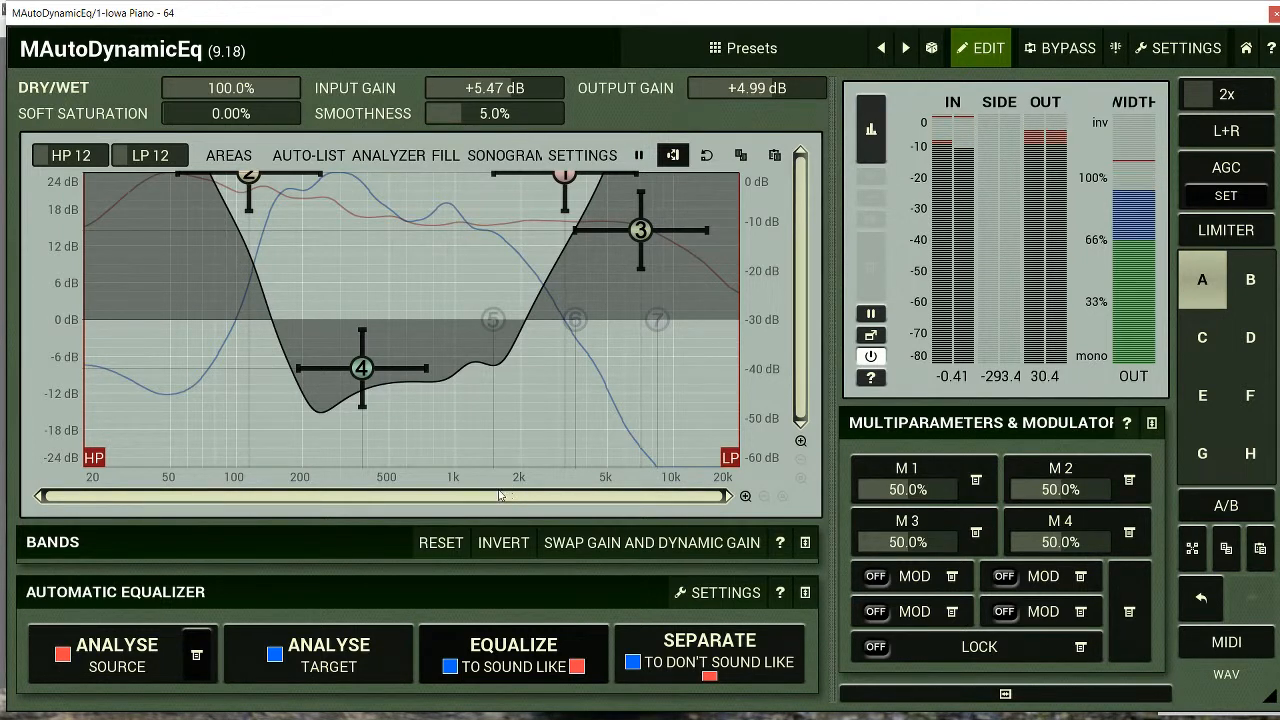
click(503, 554)
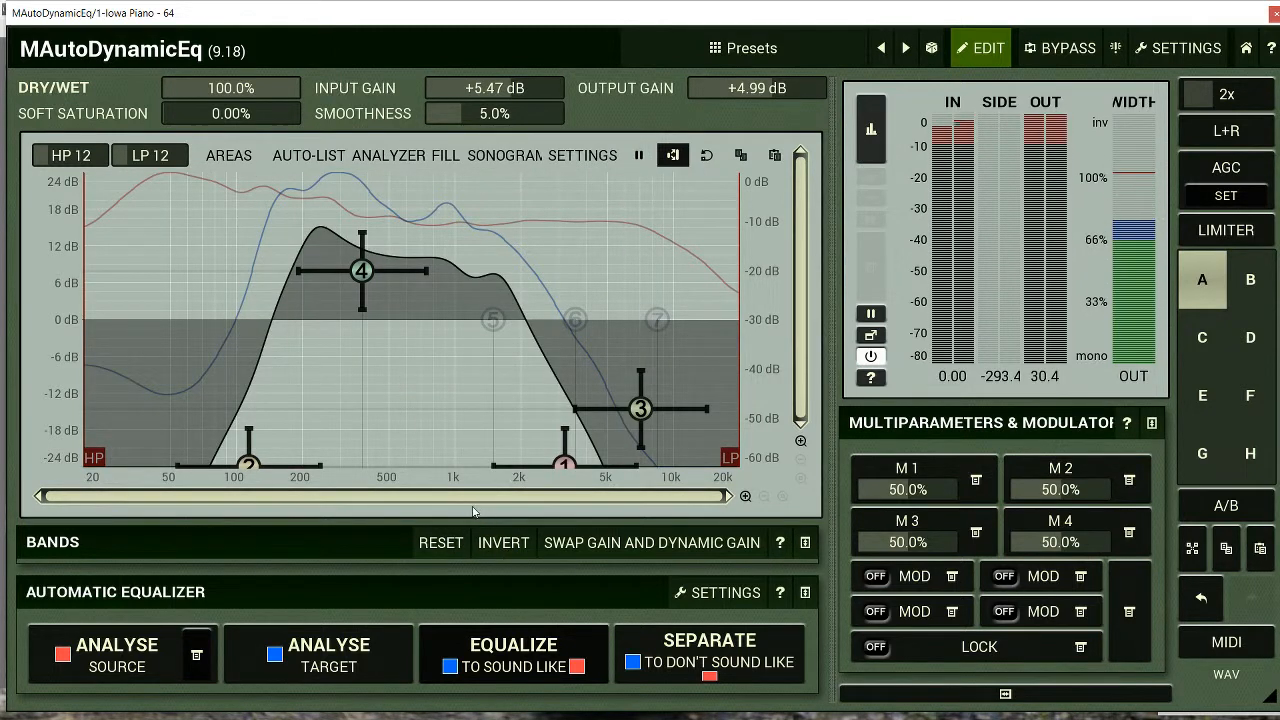
Swap gain and dynamic gain for all bands and show the table of band parameters
click(582, 546)
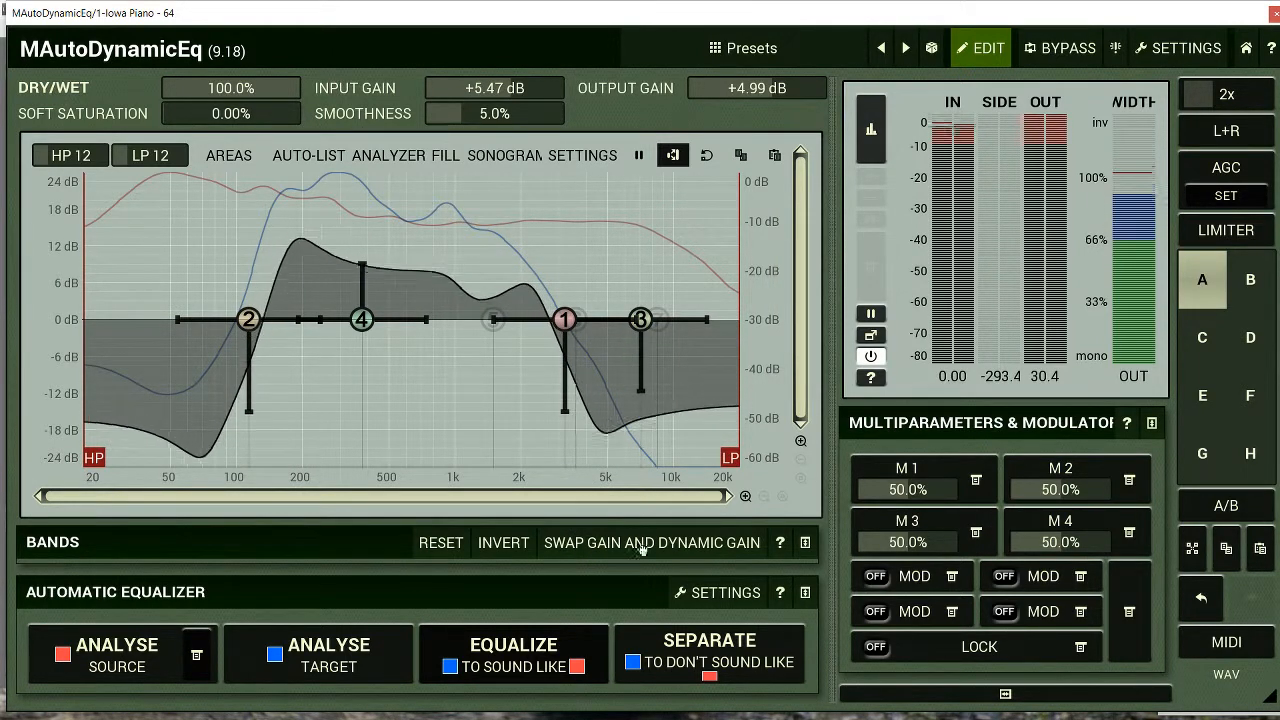
click(789, 541)
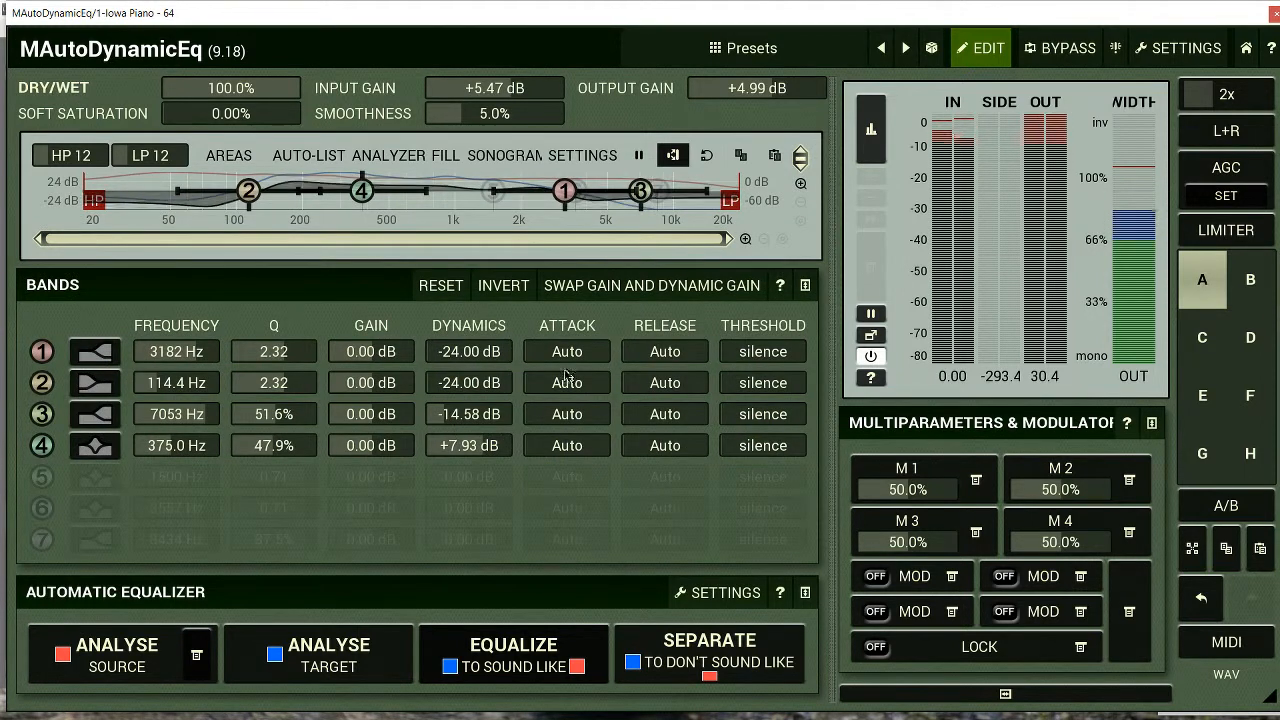
Set bands 1–4 attacks to 704, 144, 578 and 1000 ms, releases to 709, 2871, 58 and 7941 ms, and thresholds to -4.68, -9.34, -3.28 and -22.9 dB
drag(567, 353, 565, 344)
scroll(570, 388, up, 5)
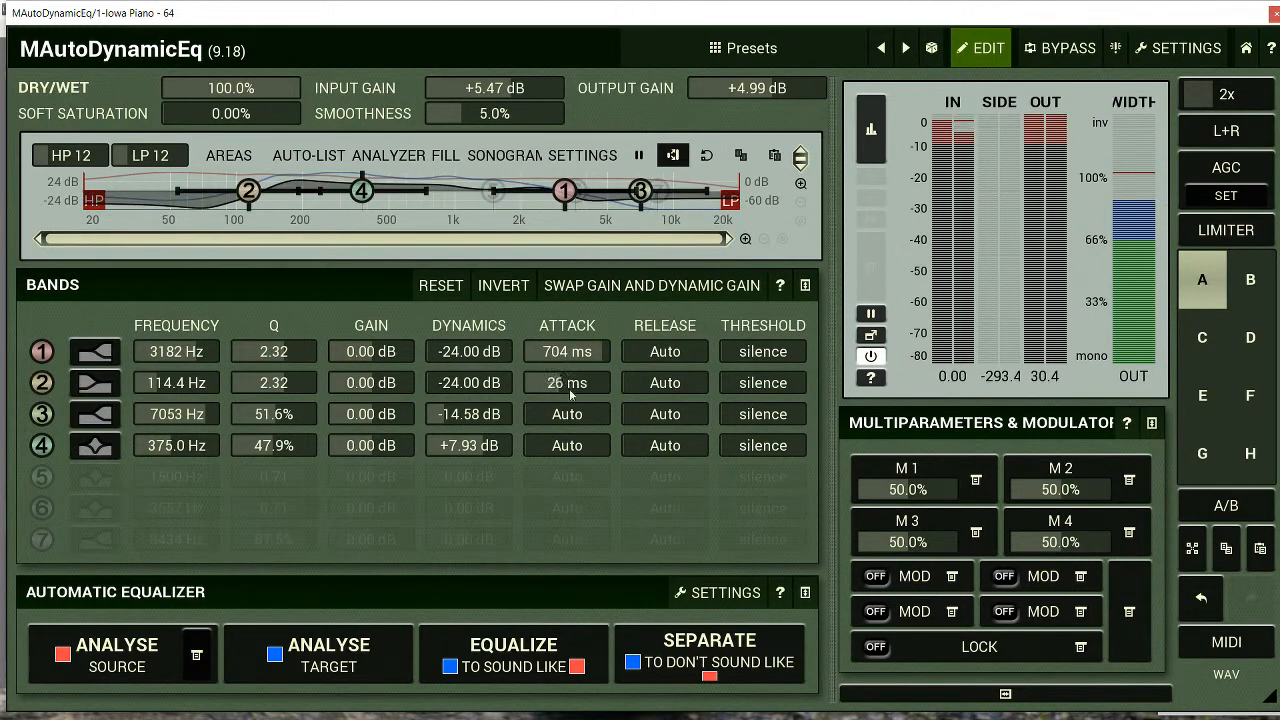
scroll(569, 418, up, 5)
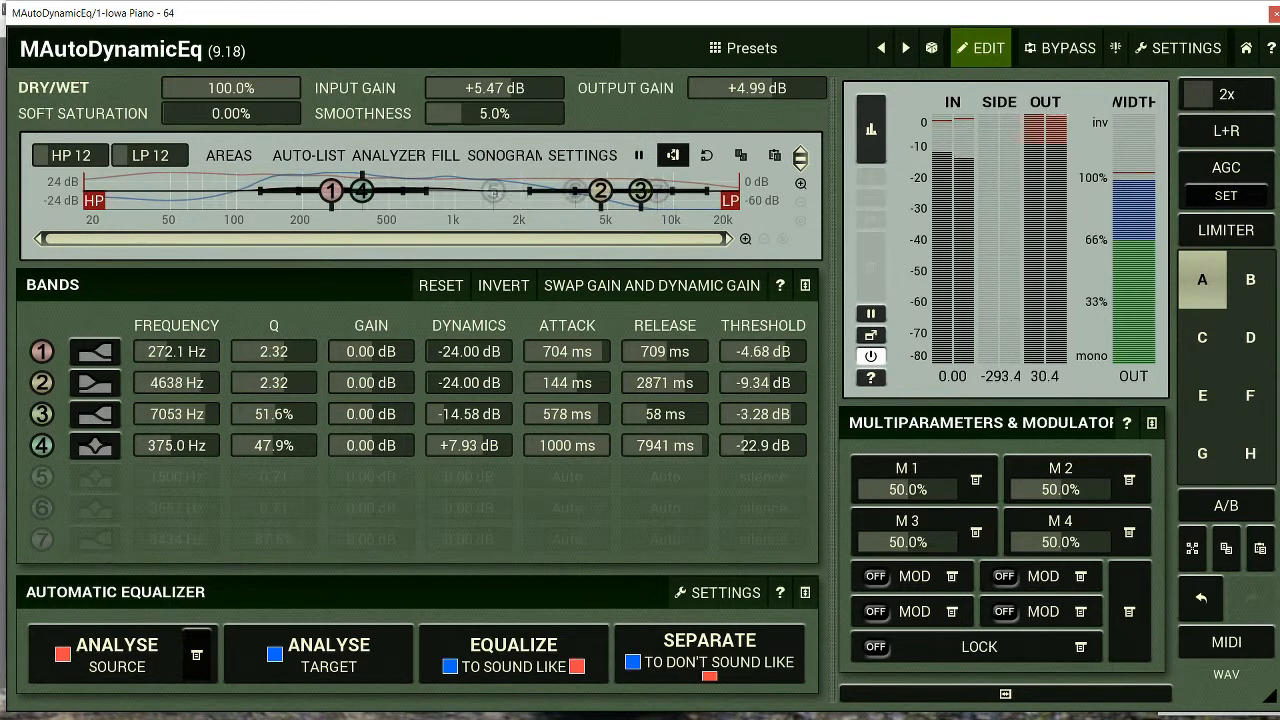
Set band 3's frequency to 46.17 Hz and band 4's to 12.2 kHz, and invert the bands
mouse_move(172, 417)
mouse_down()
mouse_move(174, 450)
mouse_move(177, 425)
mouse_move(177, 438)
mouse_up()
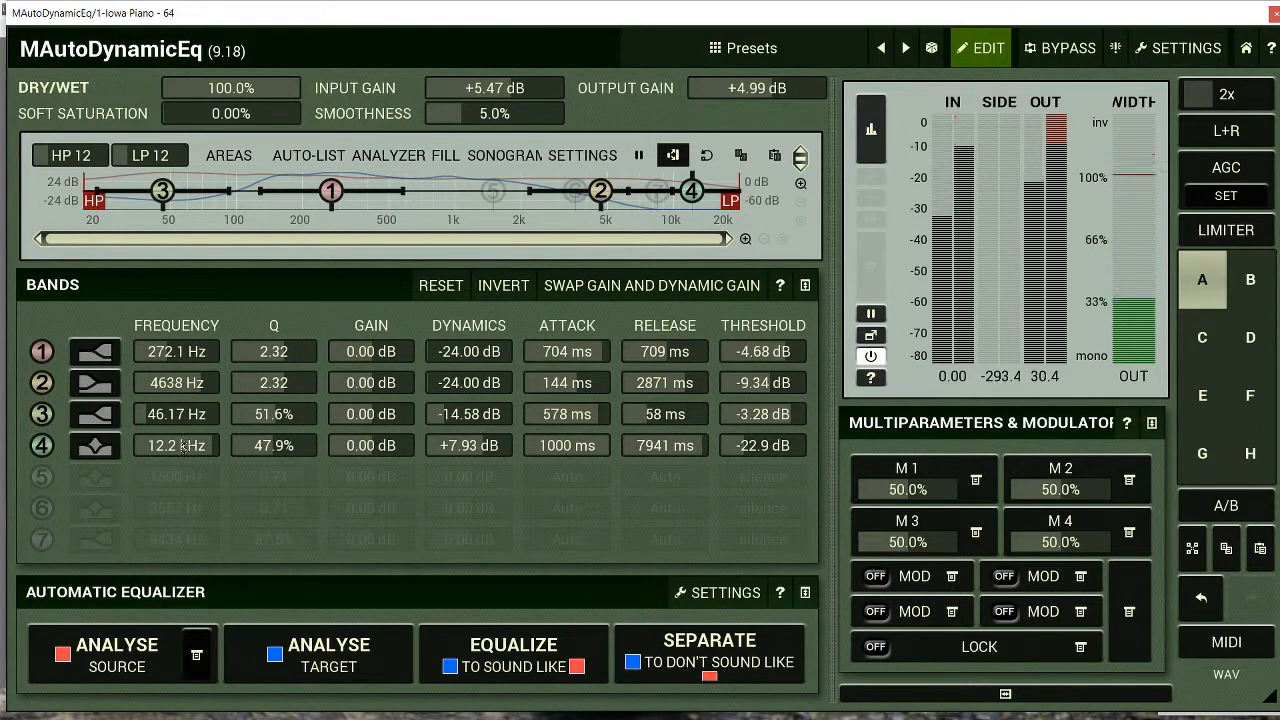
click(527, 286)
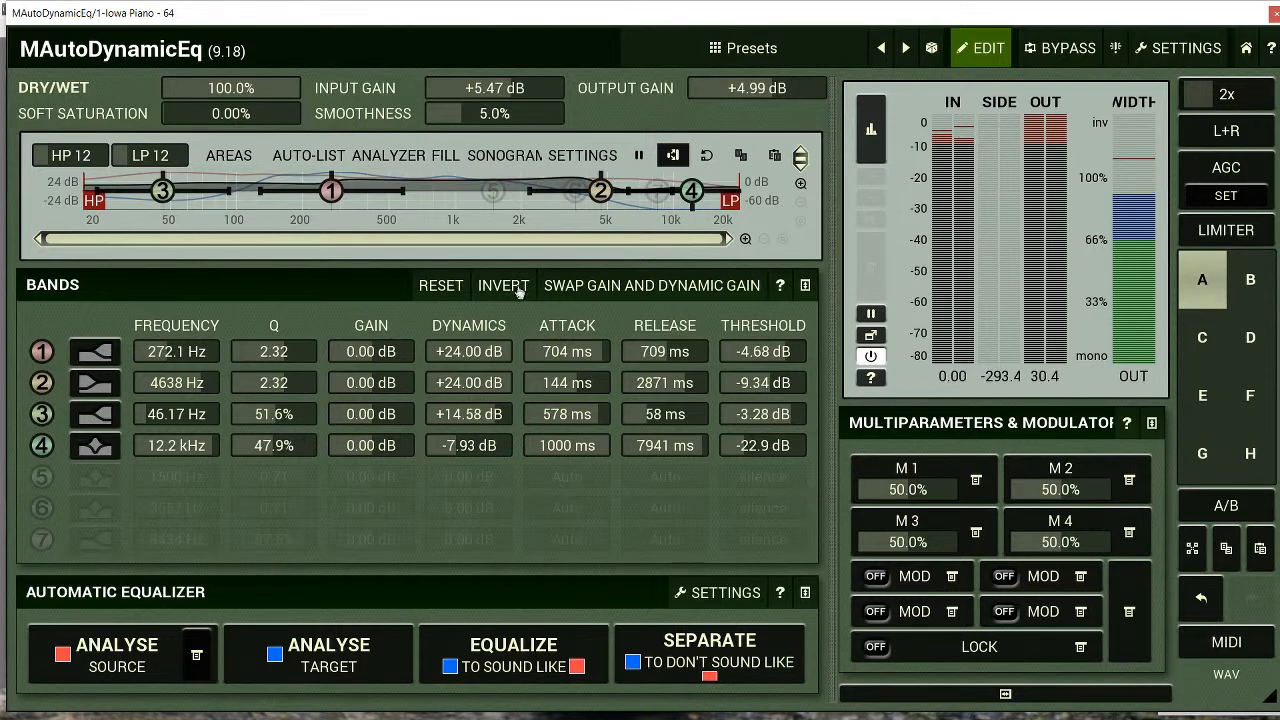
Set Q to 20.00 for bands 1 and 2 and to 0.00% for bands 3 and 4, and collapse the band table
drag(287, 352, 293, 370)
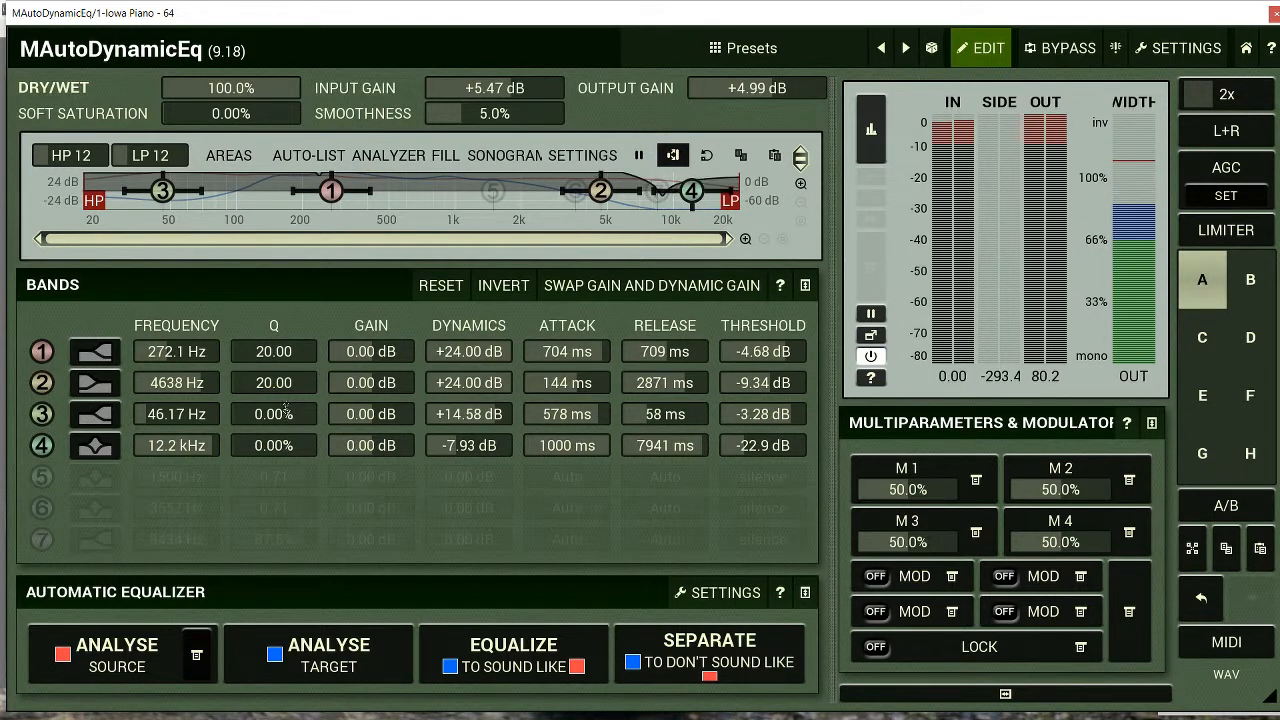
click(804, 287)
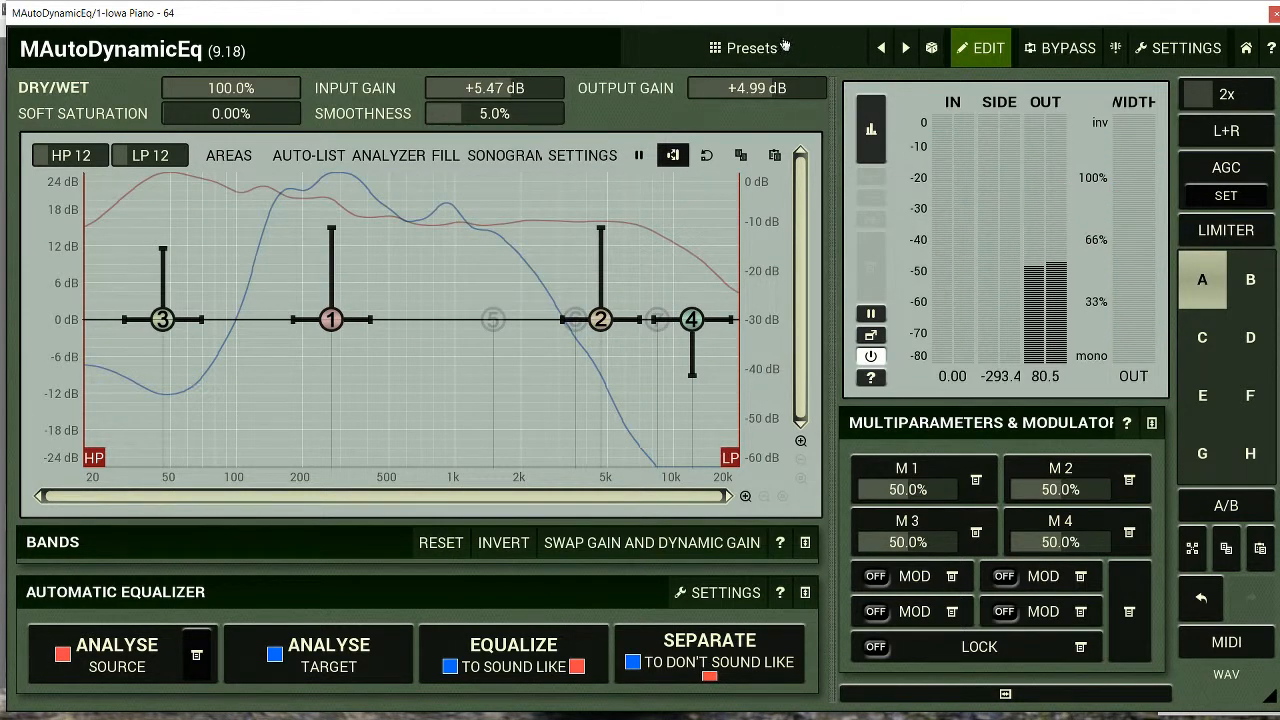
Create a preset folder named My Presets under the root folder
click(752, 48)
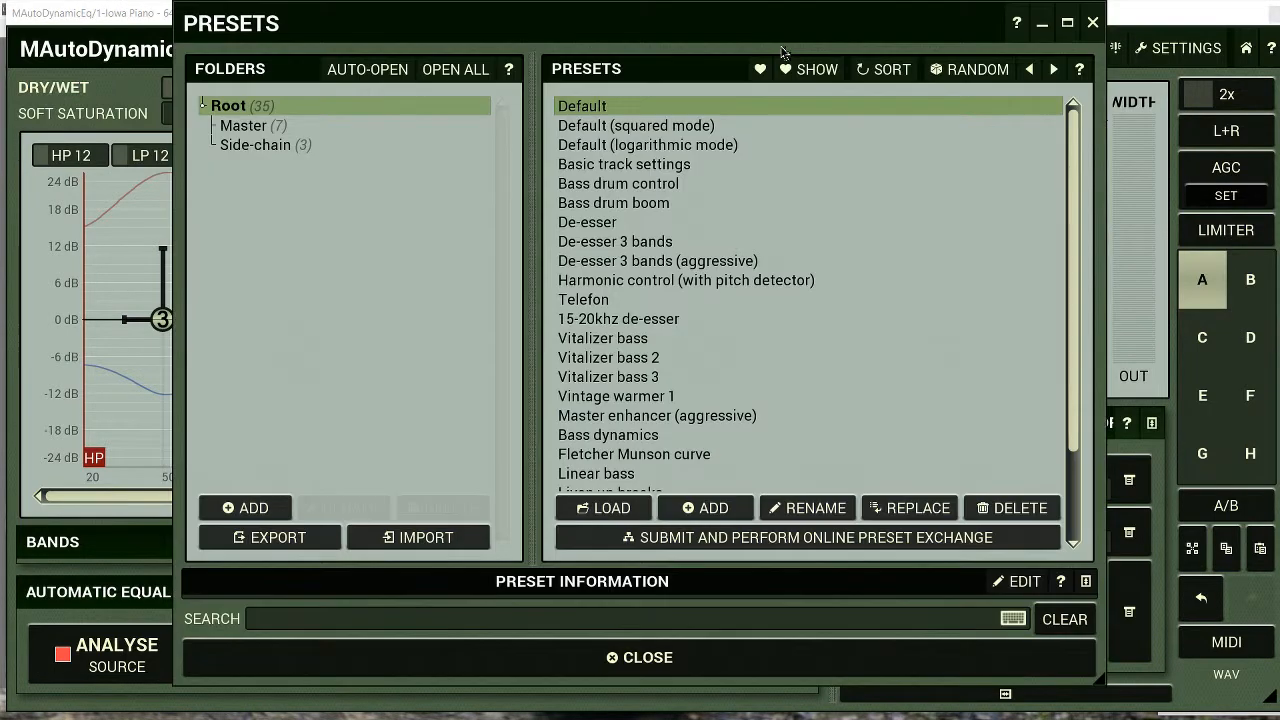
click(253, 508)
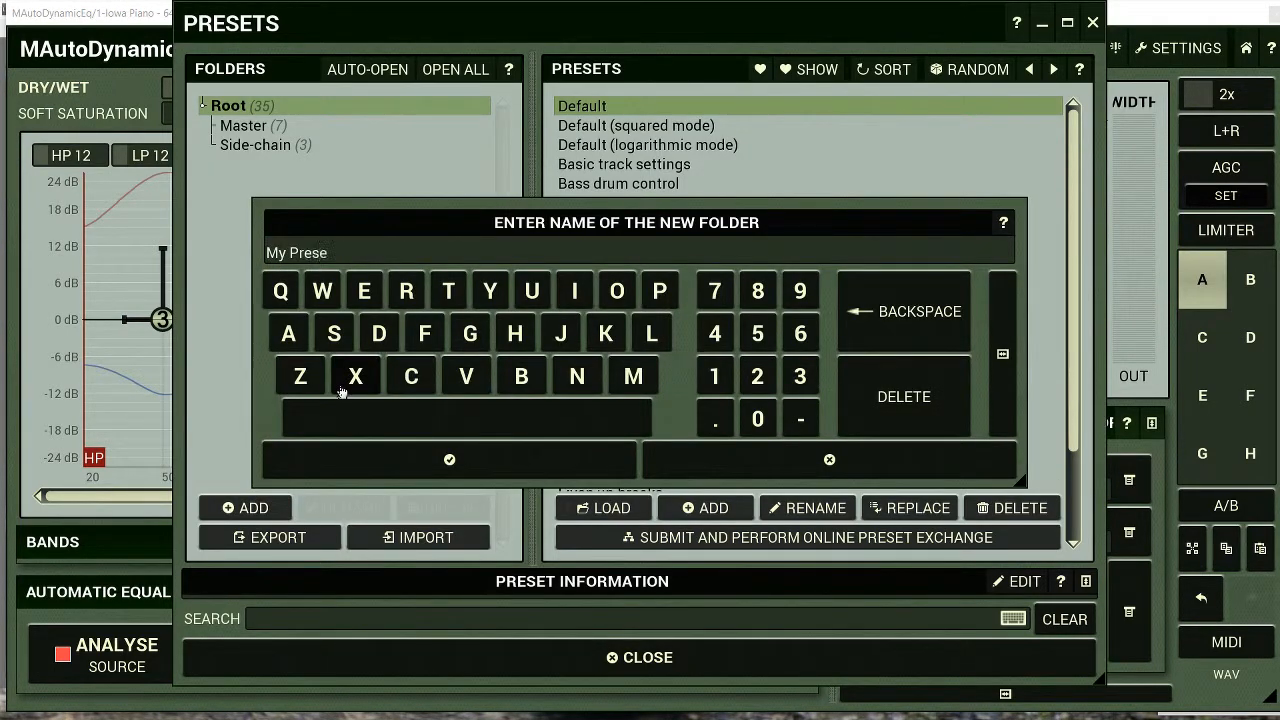
key(Return)
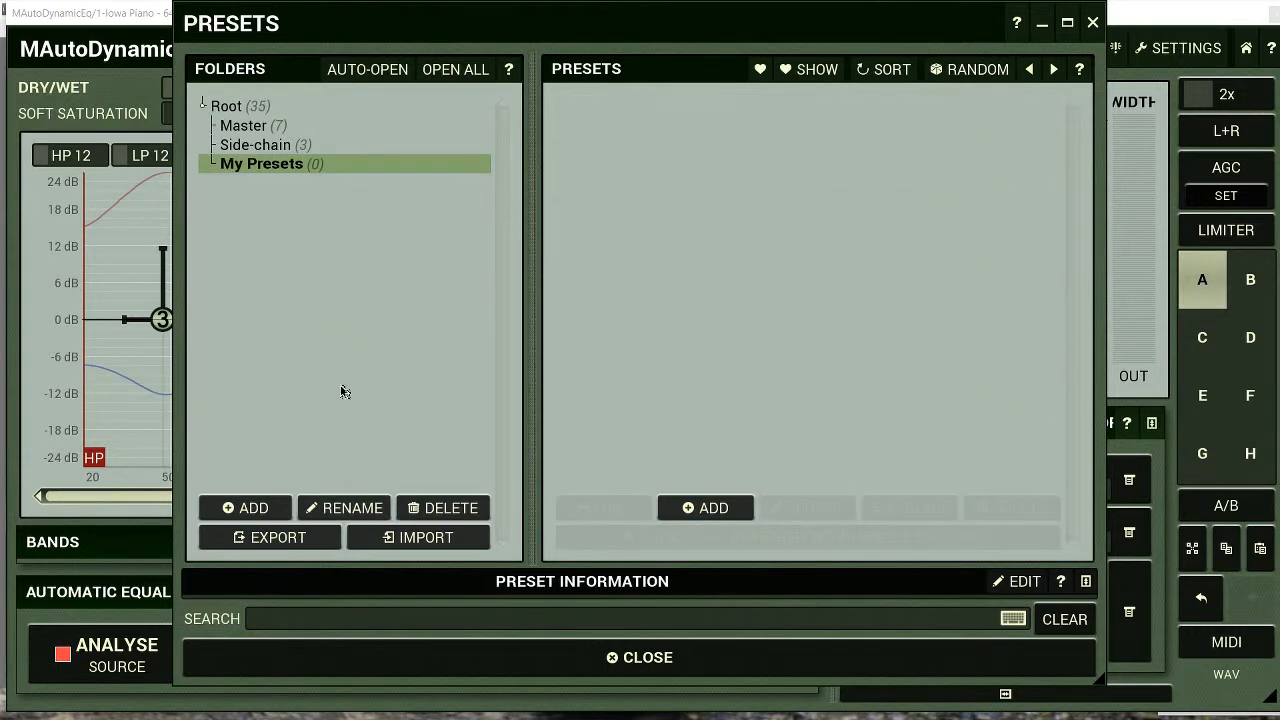
Save the current settings in the My Presets folder as "Wha wha piano unnatural" and play the track
click(716, 508)
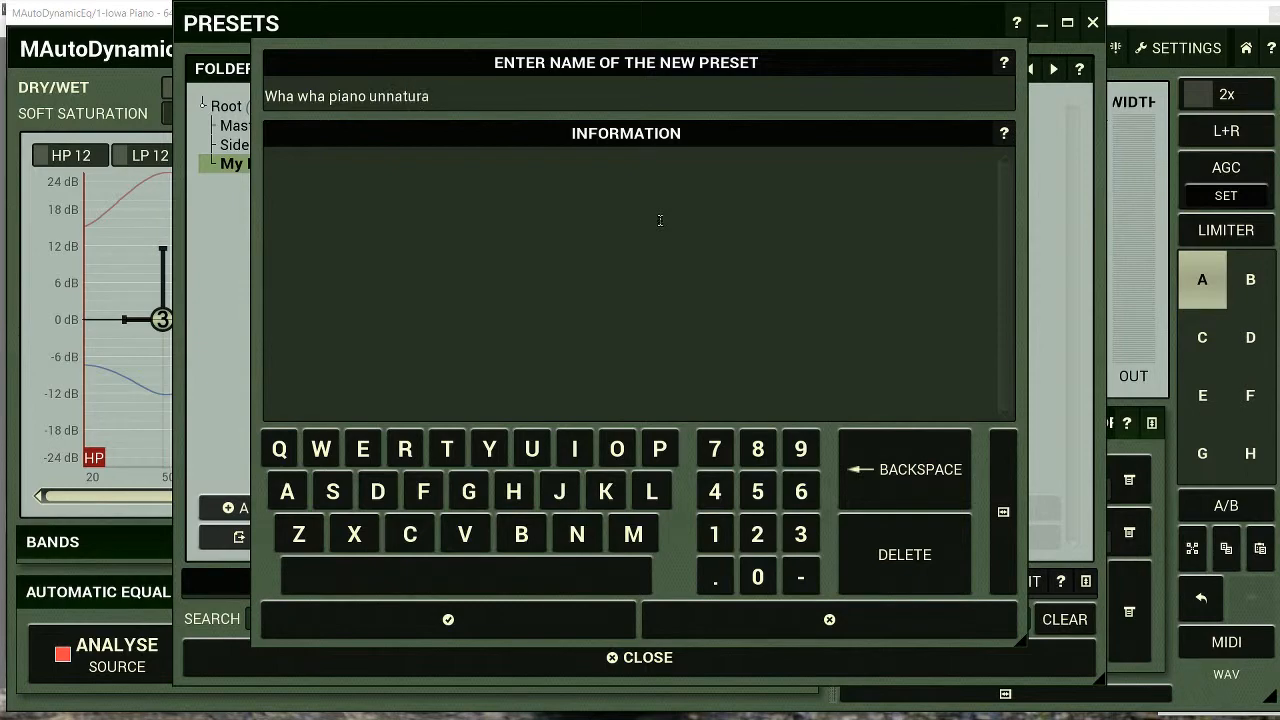
click(514, 617)
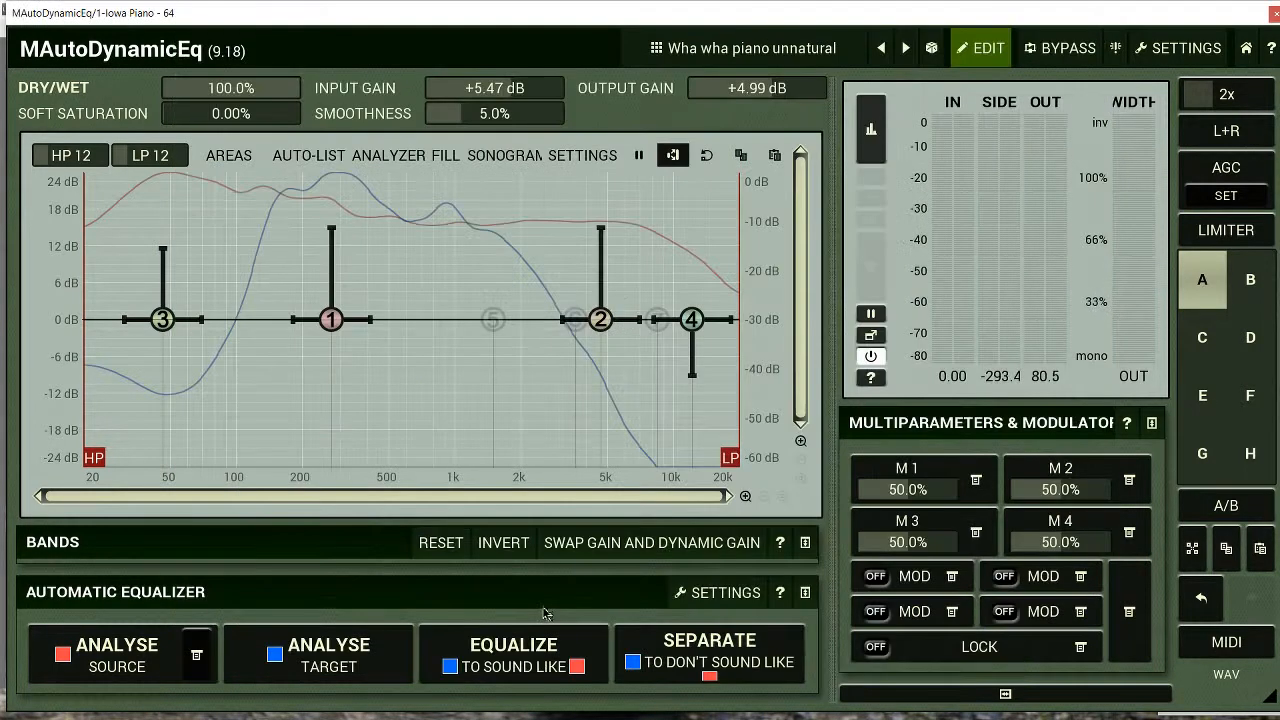
key(space)
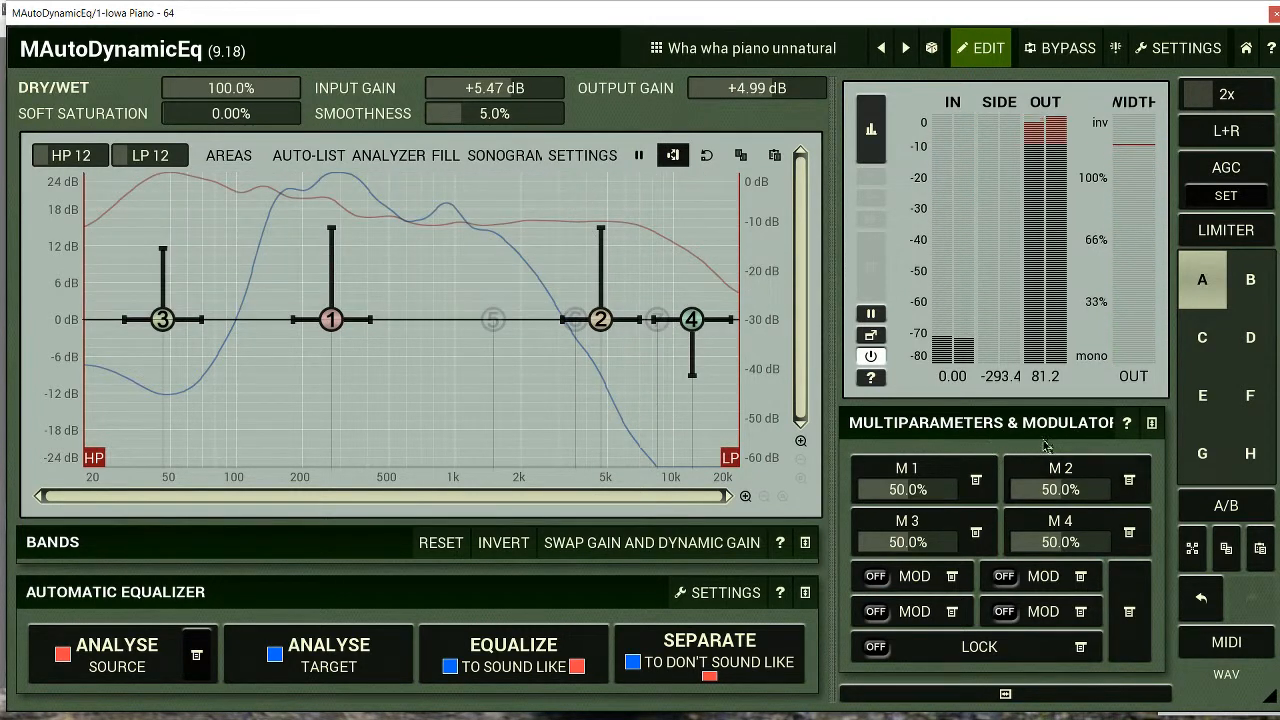
Let modulator 1 learn the frequency and gain of bands 1, 2 and 3 by moving each band slightly in the graph
click(953, 577)
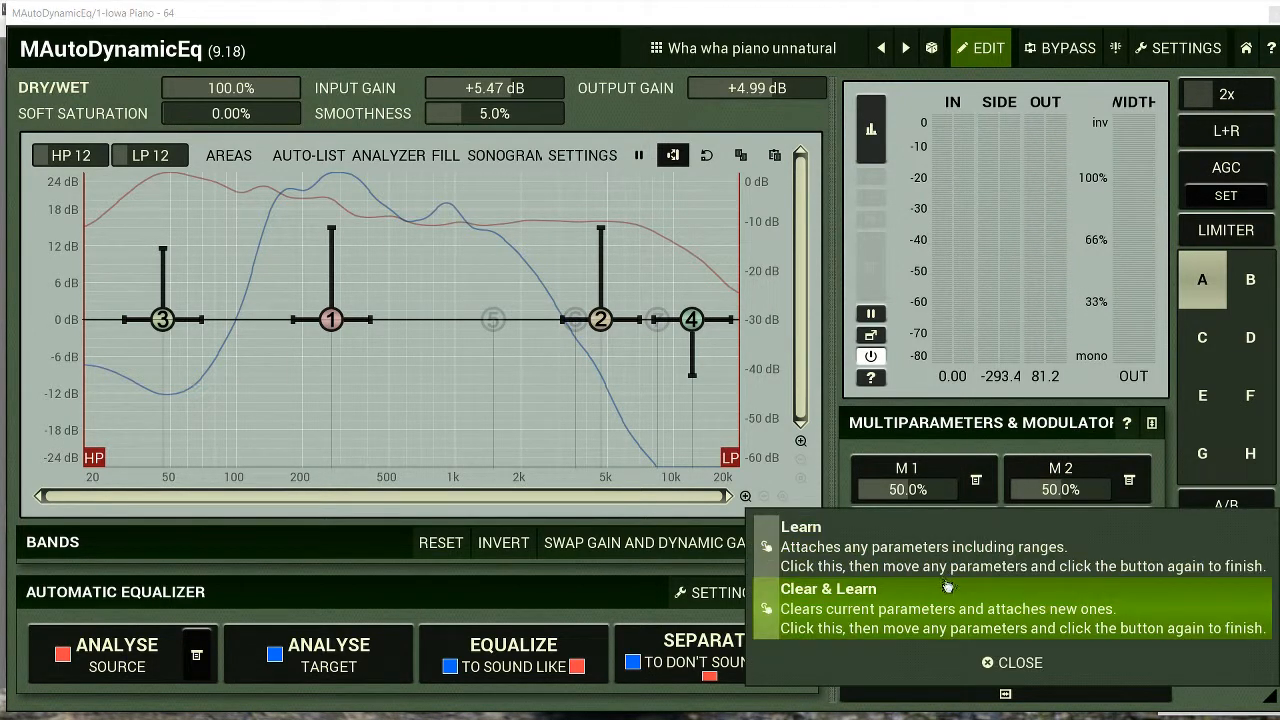
click(954, 562)
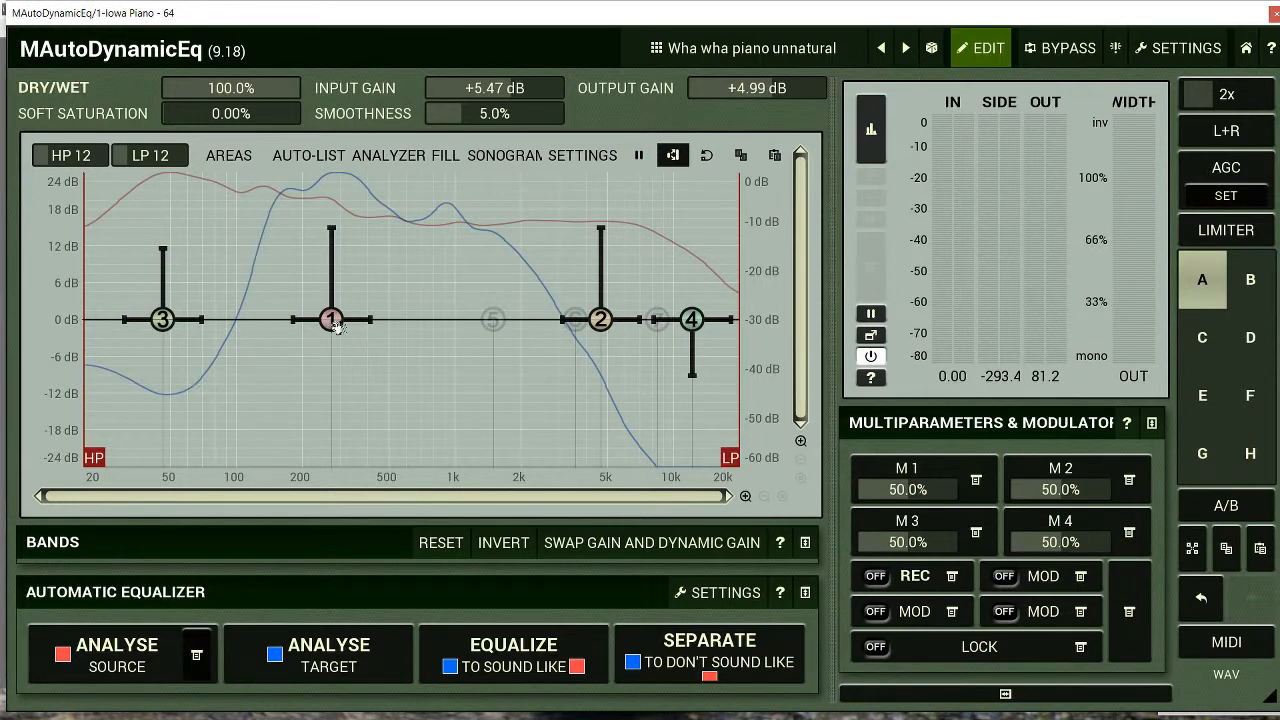
key(alt+Tab)
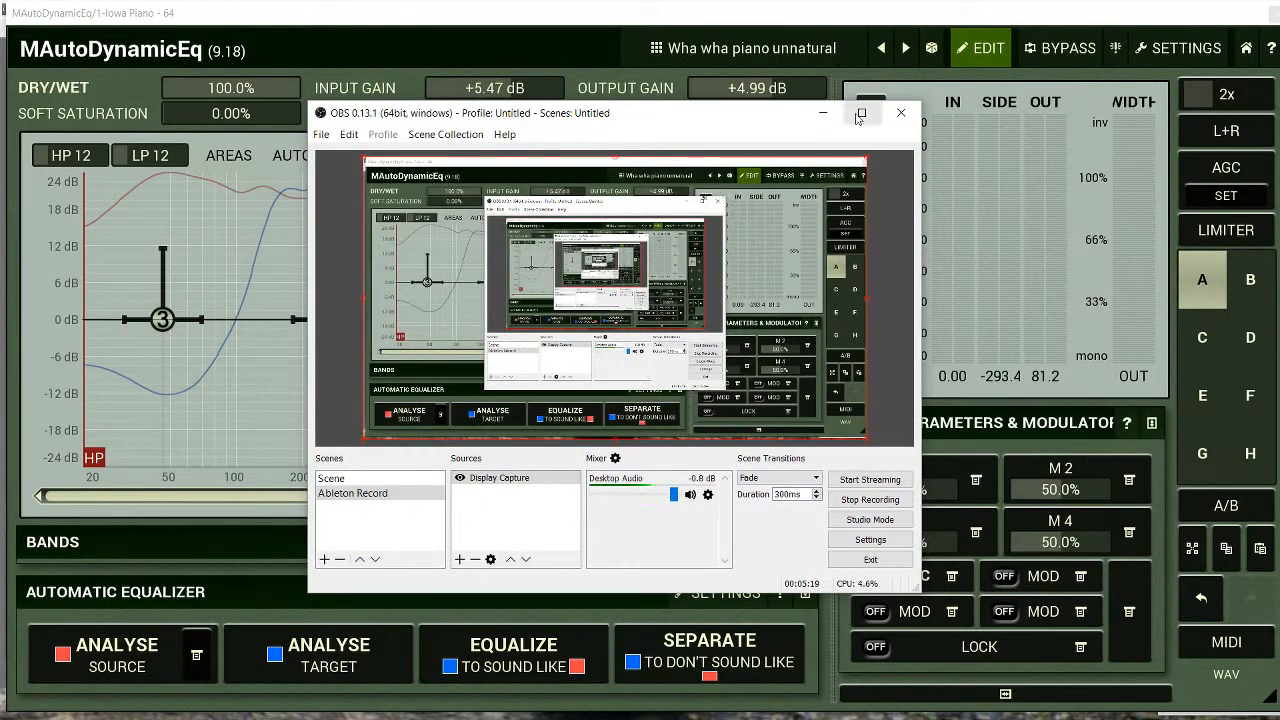
click(823, 113)
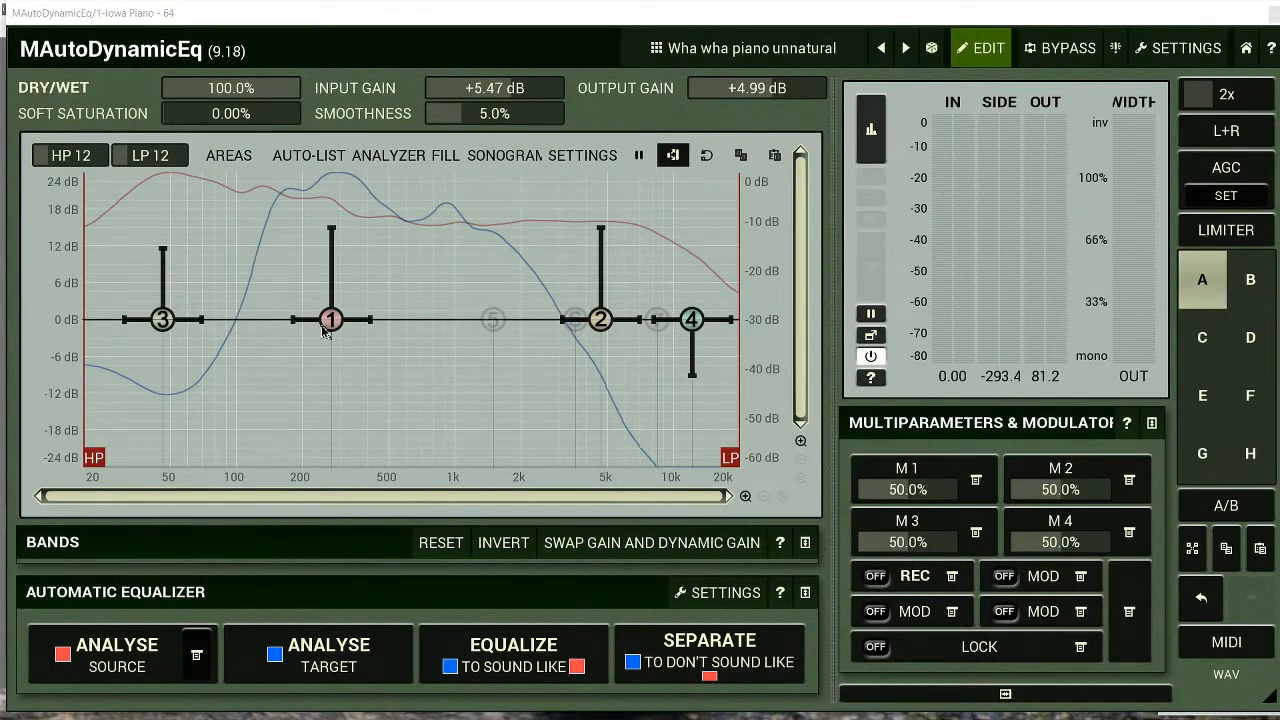
mouse_move(325, 333)
mouse_down()
mouse_move(312, 346)
mouse_move(412, 357)
mouse_move(289, 412)
mouse_move(313, 300)
mouse_move(335, 322)
mouse_up()
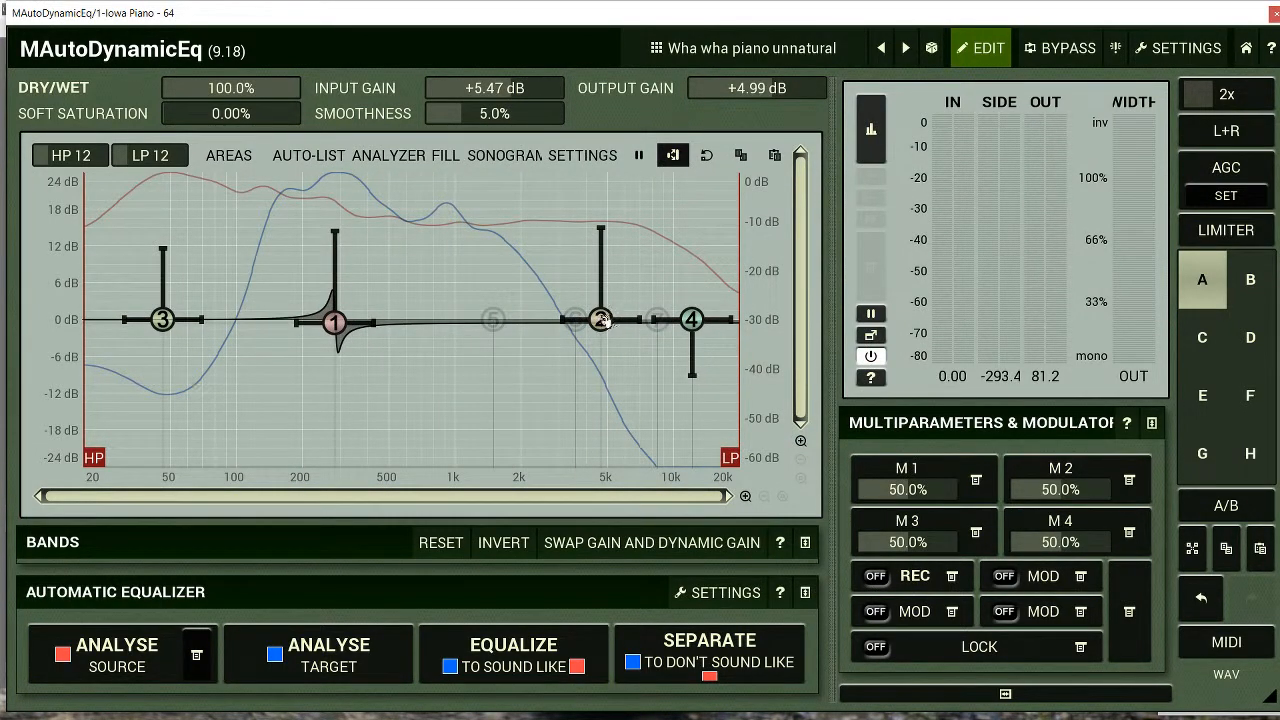
mouse_move(604, 320)
mouse_down()
mouse_move(586, 374)
mouse_move(405, 422)
mouse_move(200, 310)
mouse_move(350, 228)
mouse_move(610, 300)
mouse_move(586, 318)
mouse_up()
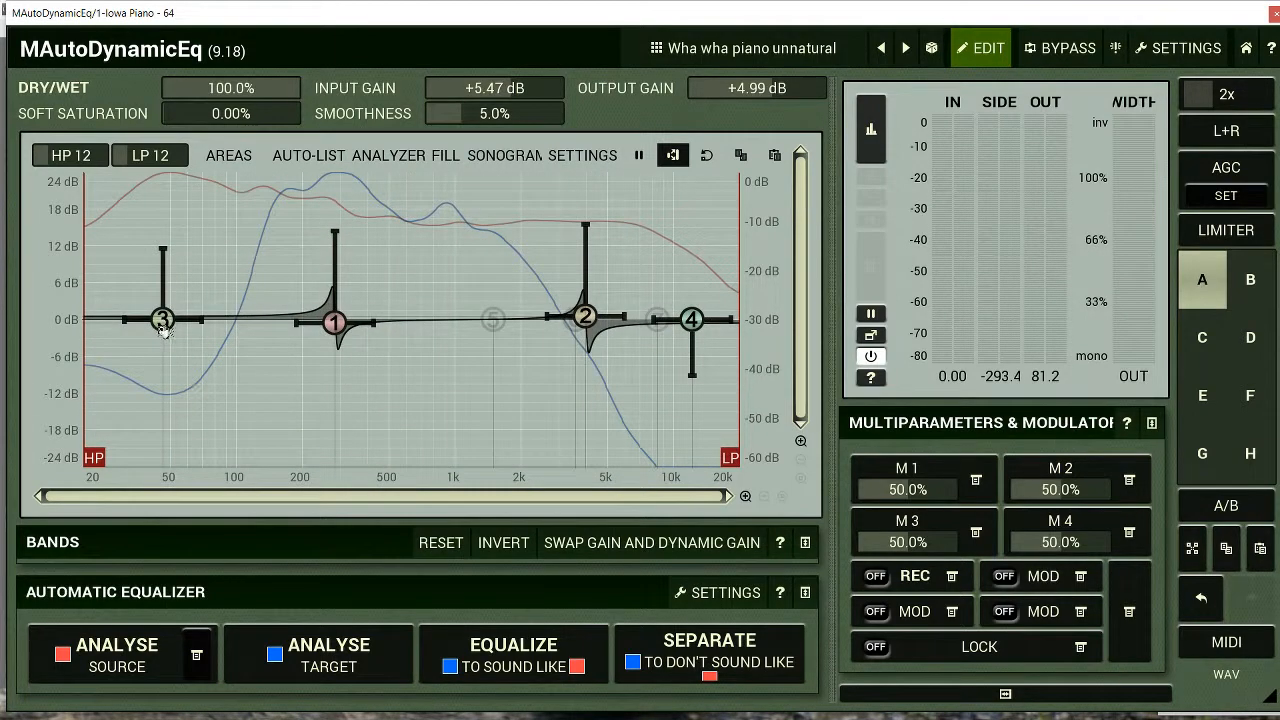
mouse_move(164, 330)
mouse_down()
mouse_move(152, 290)
mouse_move(135, 332)
mouse_move(130, 282)
mouse_move(144, 317)
mouse_up()
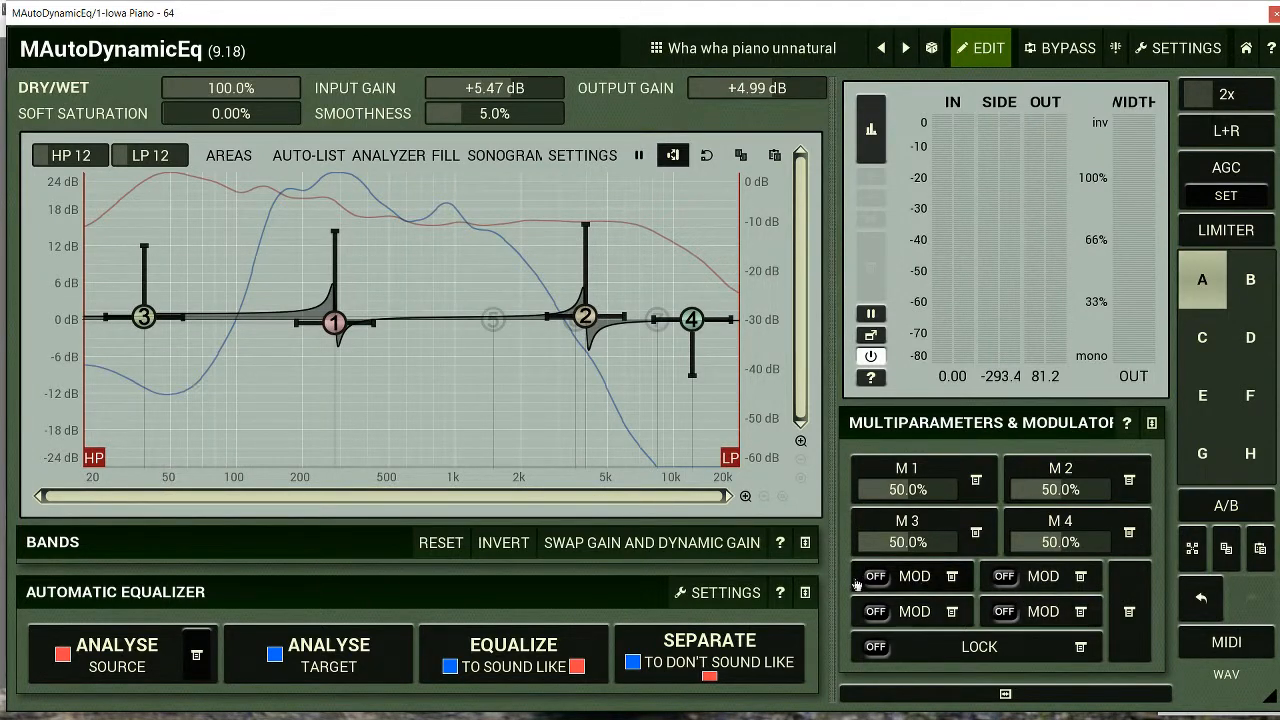
Turn on modulator 1 and open its settings
click(873, 577)
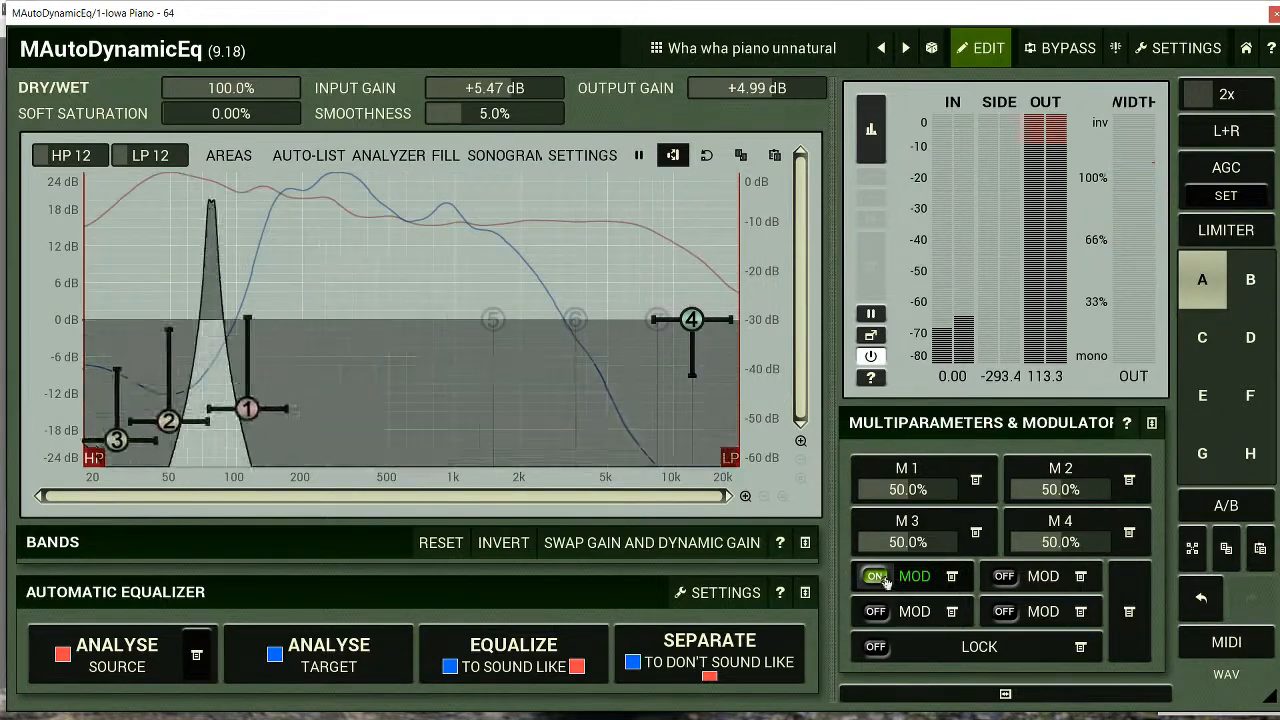
click(952, 578)
click(837, 424)
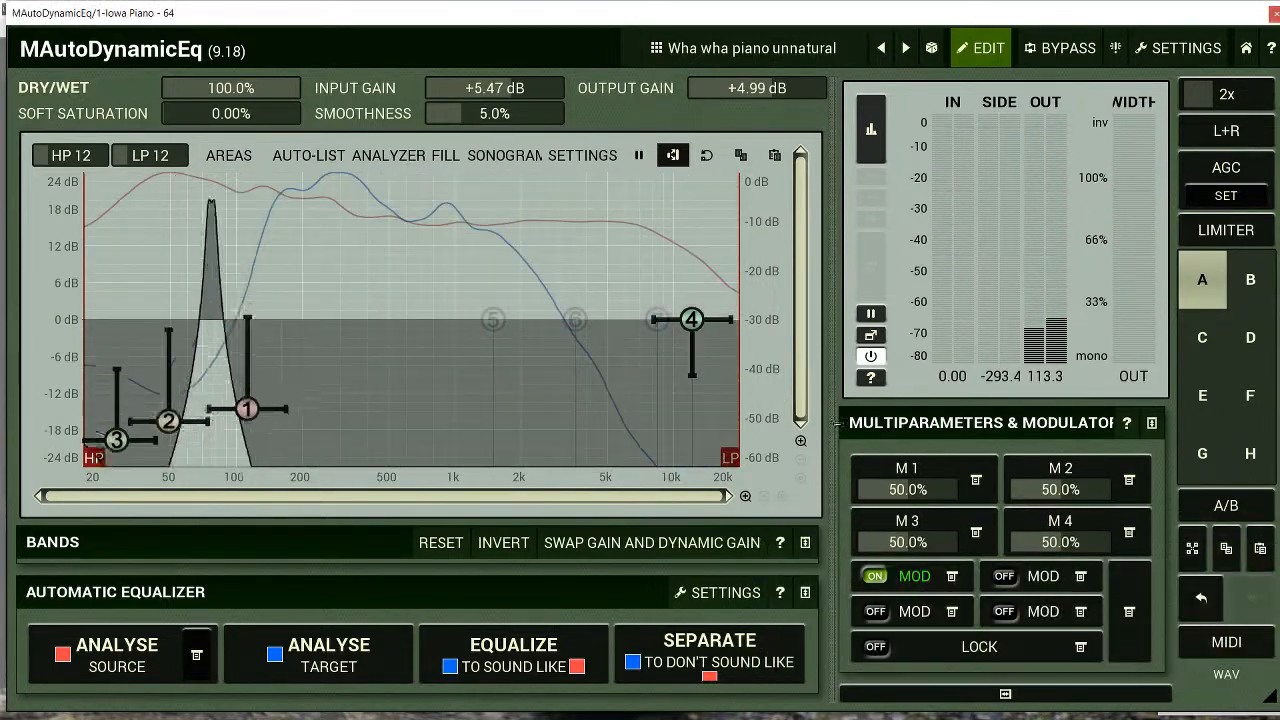
click(920, 580)
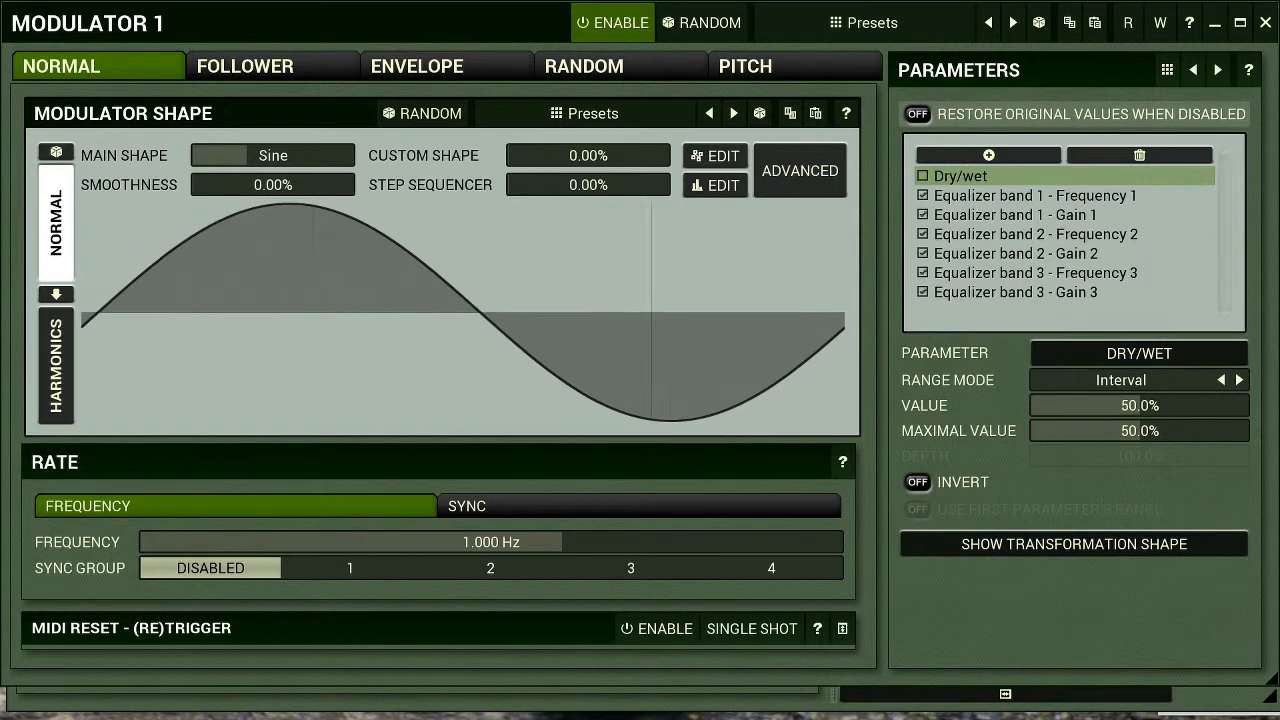
Shape modulator 1 with an Exponential main shape, 70.4% smoothness, 87.2% custom shape and 56.8% step sequencer, and close its settings
drag(294, 155, 226, 155)
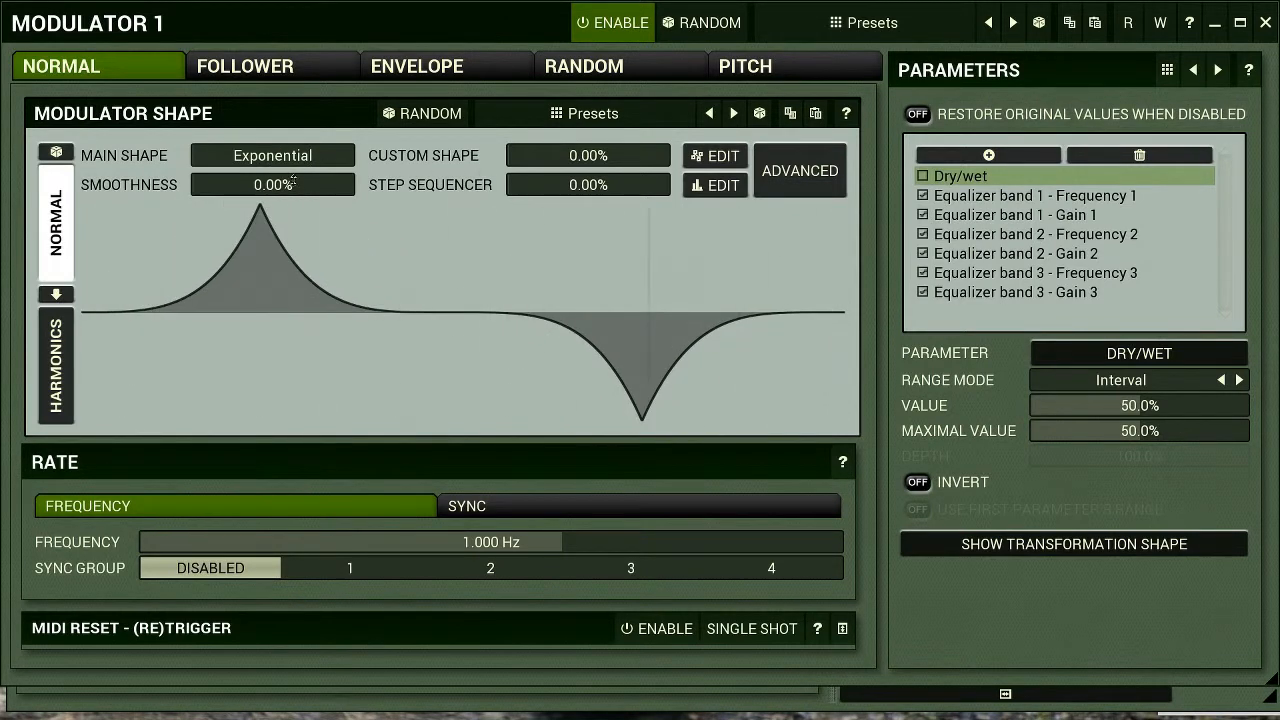
drag(562, 185, 649, 155)
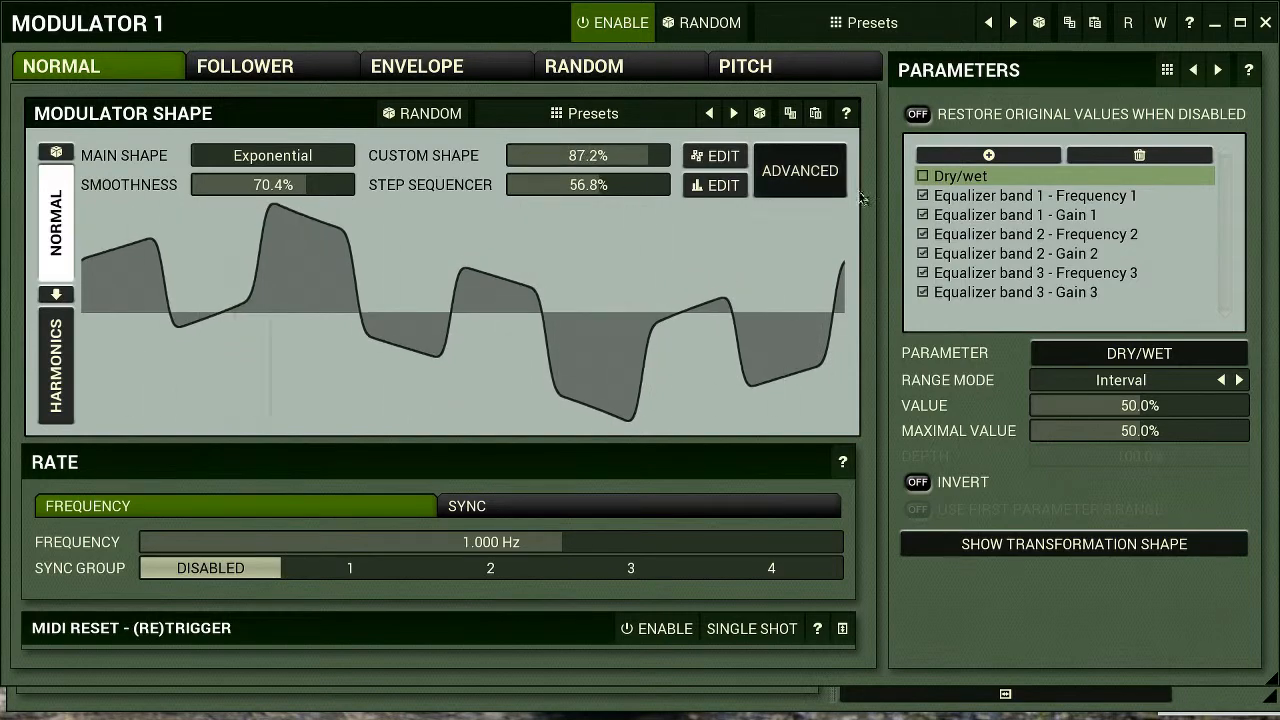
click(1265, 24)
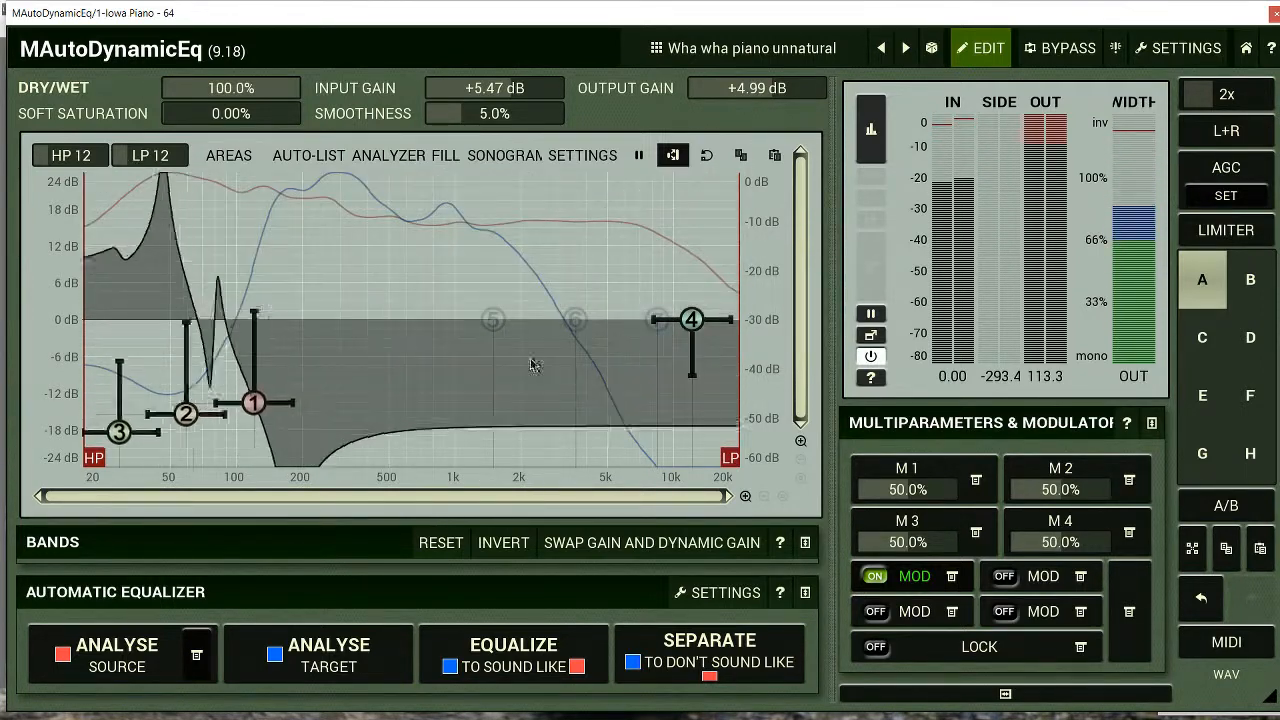
Invert the equalizer bands while modulator 1 is running
click(488, 549)
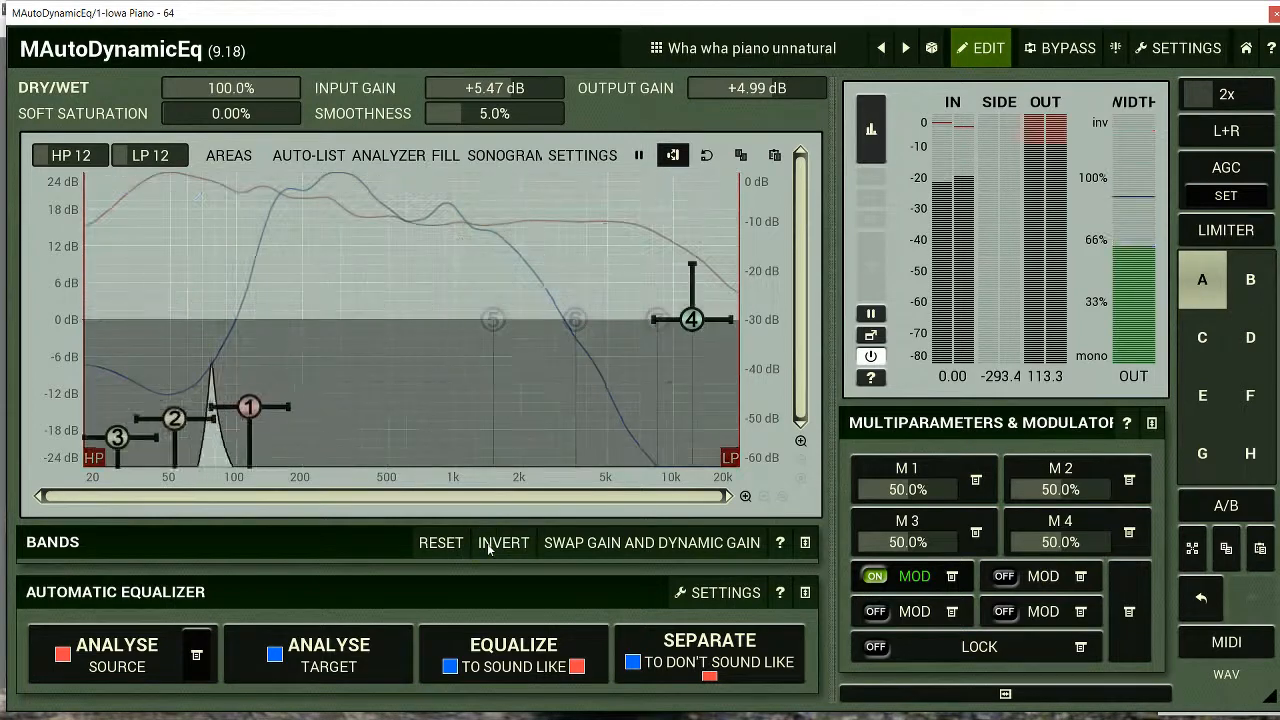